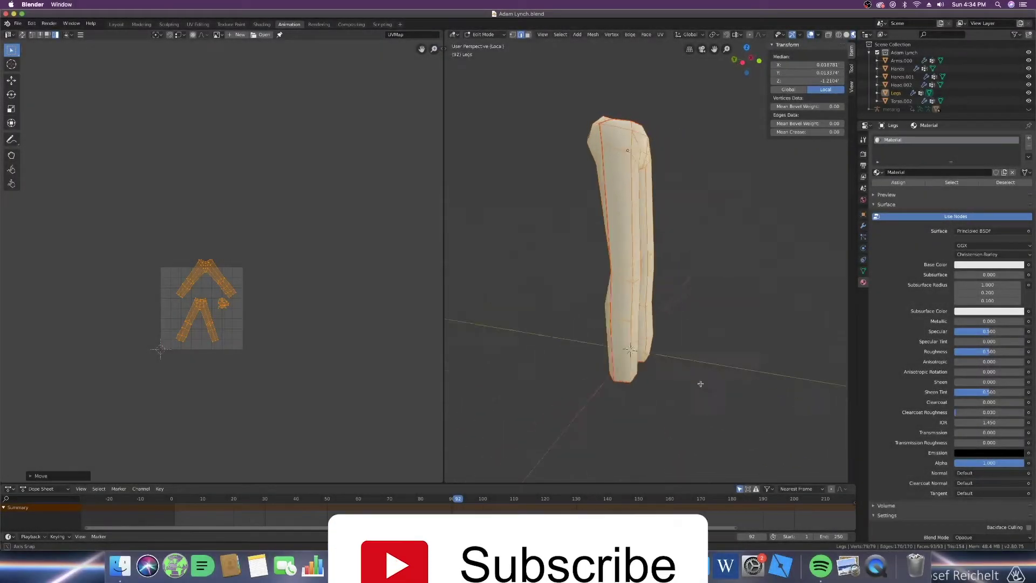
- Examine the legs mesh and the character's textured UV layout with its straightened clothing islands for reference
scroll(207, 358, "up", 1)
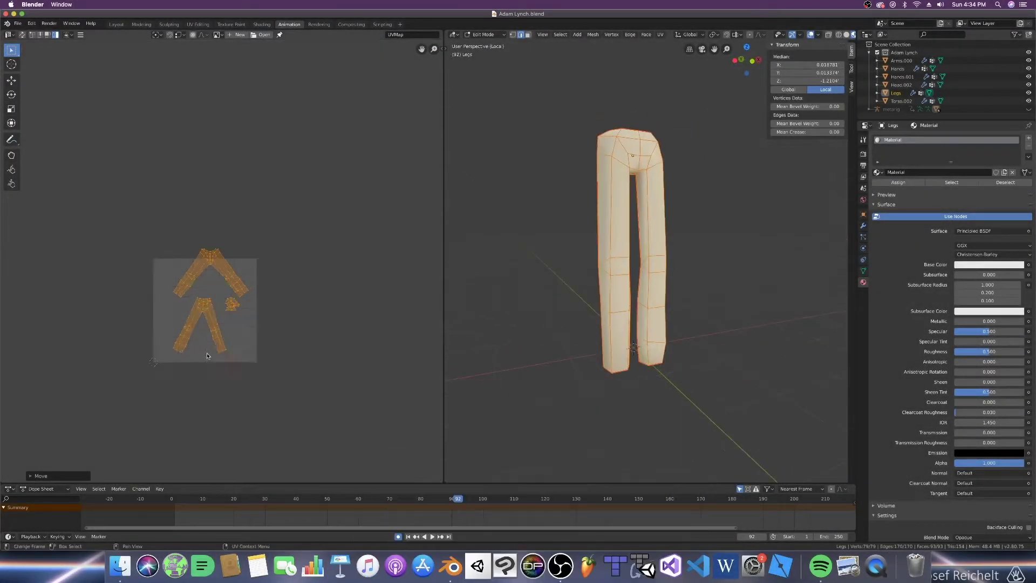
scroll(222, 365, "up", 2)
scroll(255, 372, "down", 2)
key("KP_Divide")
key("Tab")
key("a")
key("Tab")
scroll(649, 341, "left", 3)
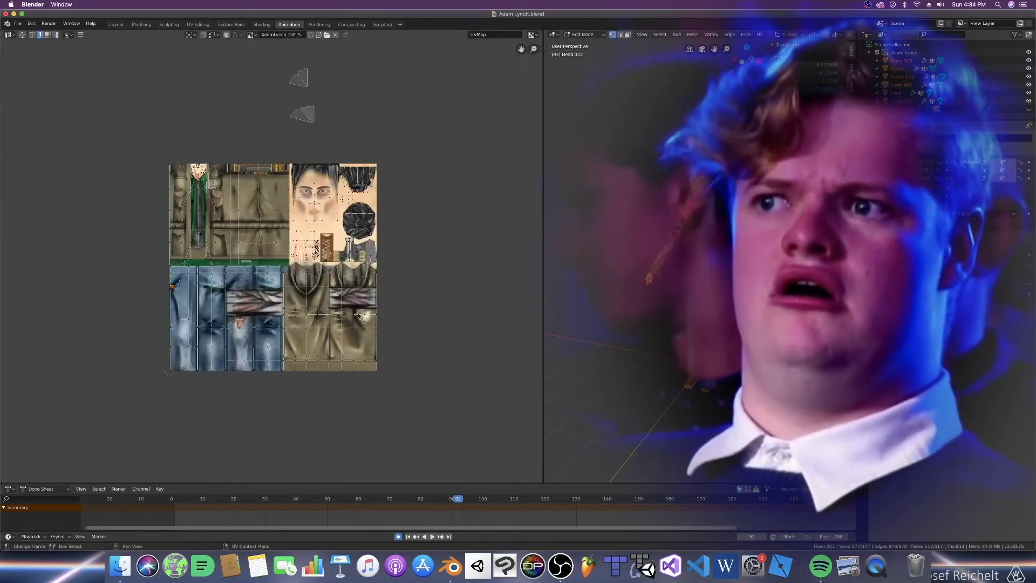
scroll(324, 289, "up", 2)
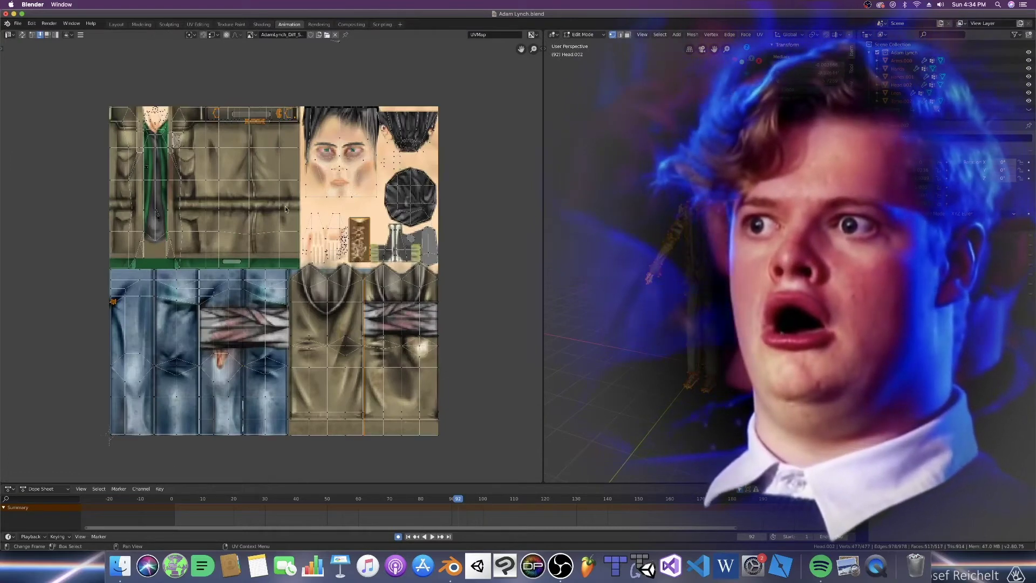
key("a")
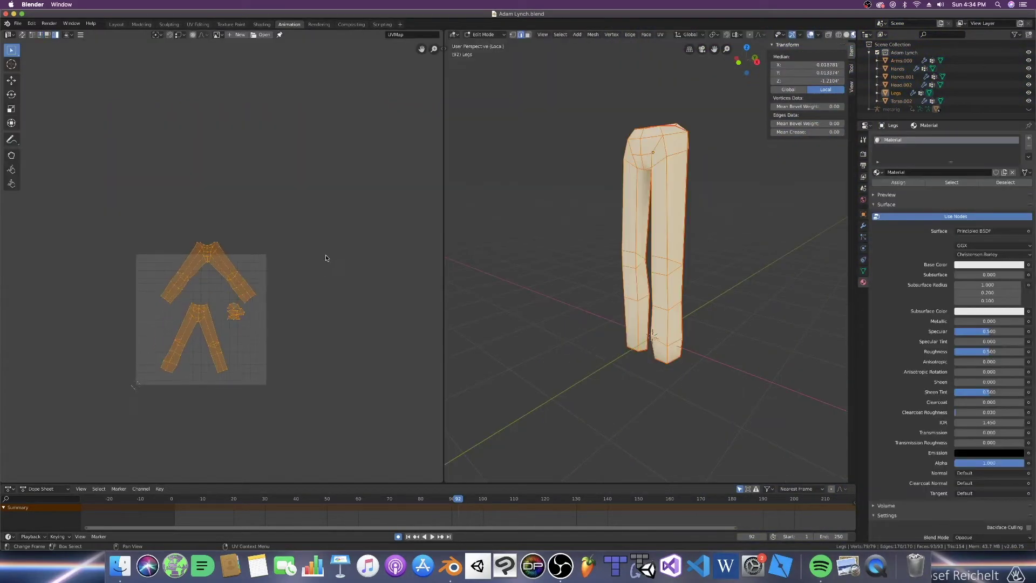
- Move the two large leg UV islands apart, placing the upper one outside the UV square on its left side
scroll(326, 258, "down", 2)
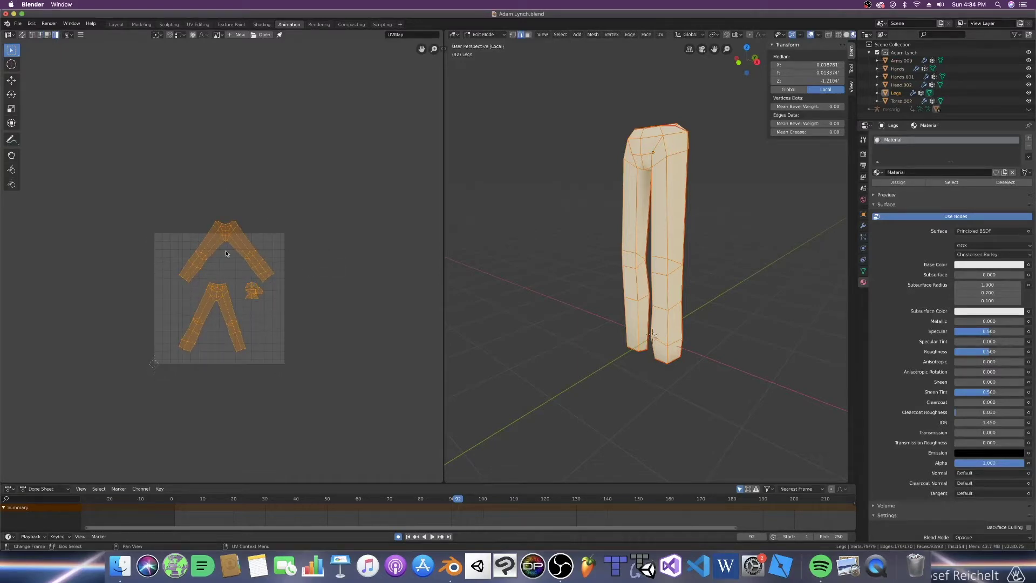
left_click(228, 232)
key("g")
left_click(109, 260)
left_click(221, 290)
key("g")
left_click(346, 237)
- Straighten the left leg's inner edge in the isolated UV island with Align X and move it along X to beneath the crotch
middle_click_drag(224, 275, 322, 256)
scroll(200, 233, "up", 5)
middle_click_drag(200, 232, 277, 241)
scroll(400, 235, "down", 5)
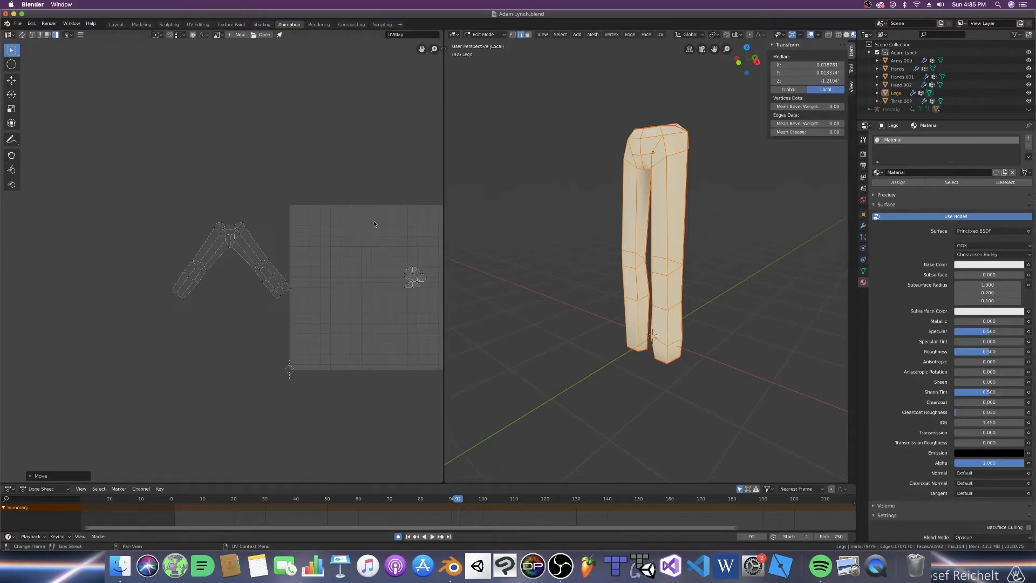
scroll(238, 267, "up", 5)
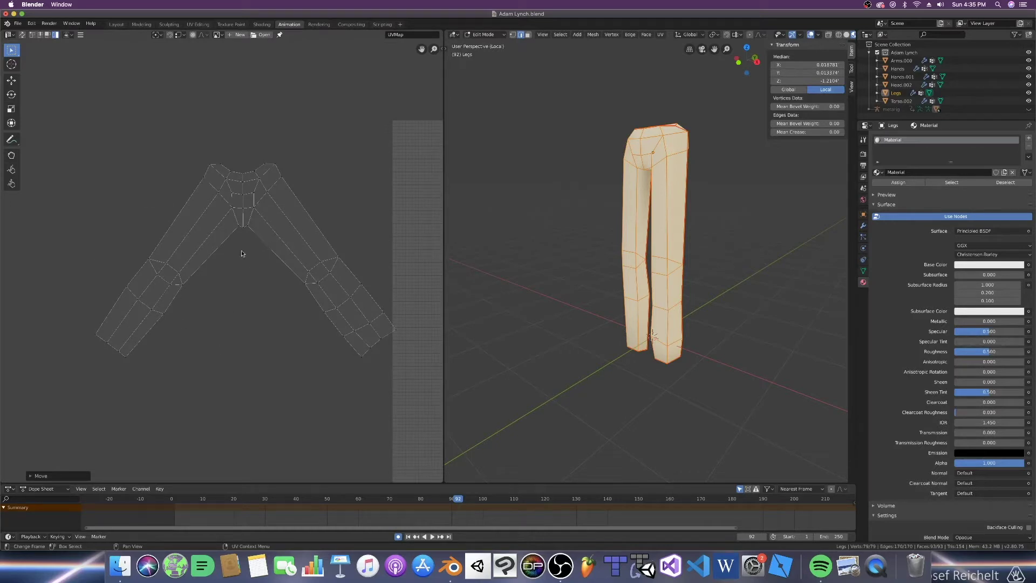
key("2")
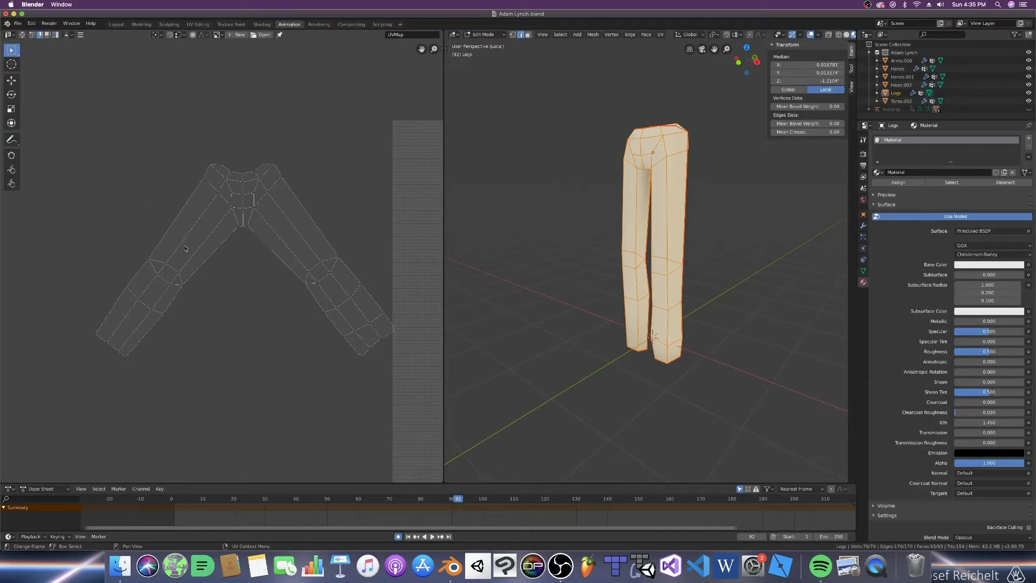
scroll(233, 270, "up", 2)
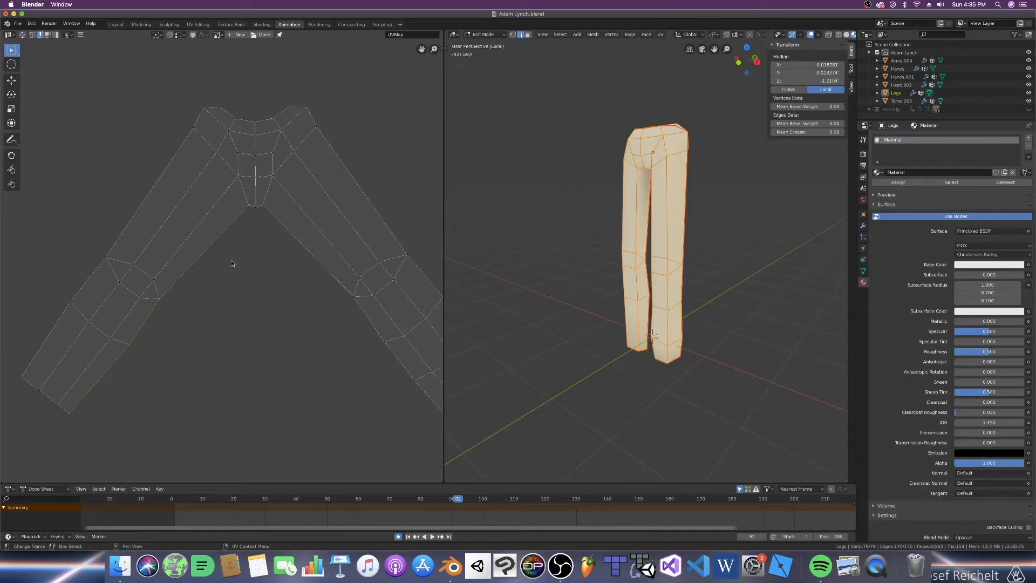
key("shift+w")
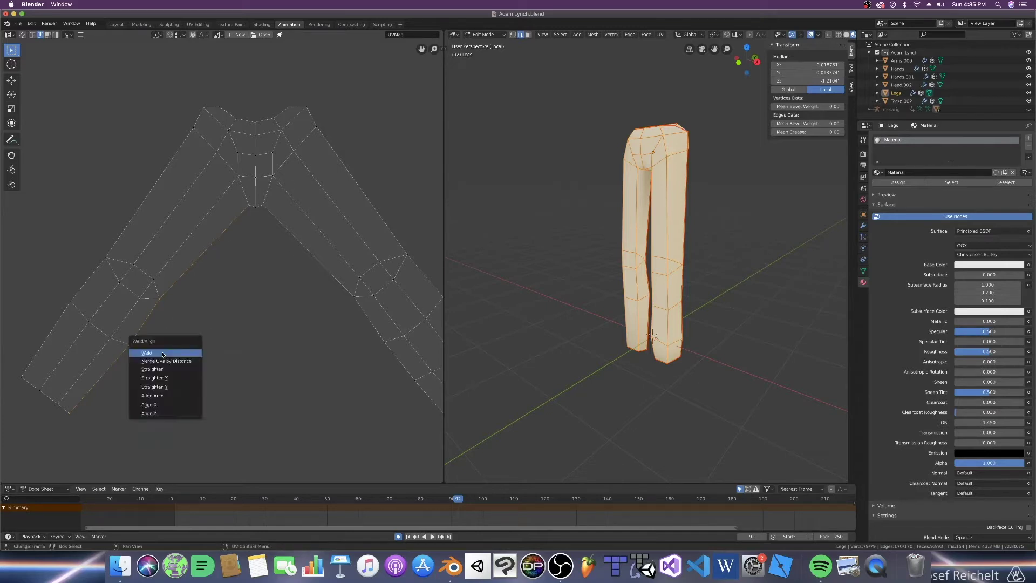
left_click(160, 405)
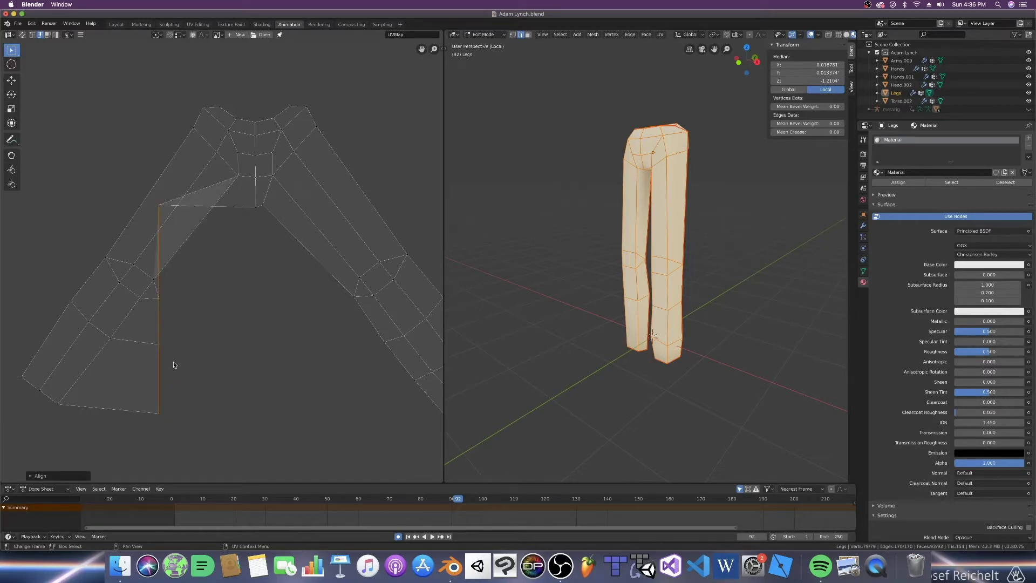
key("g")
key("x")
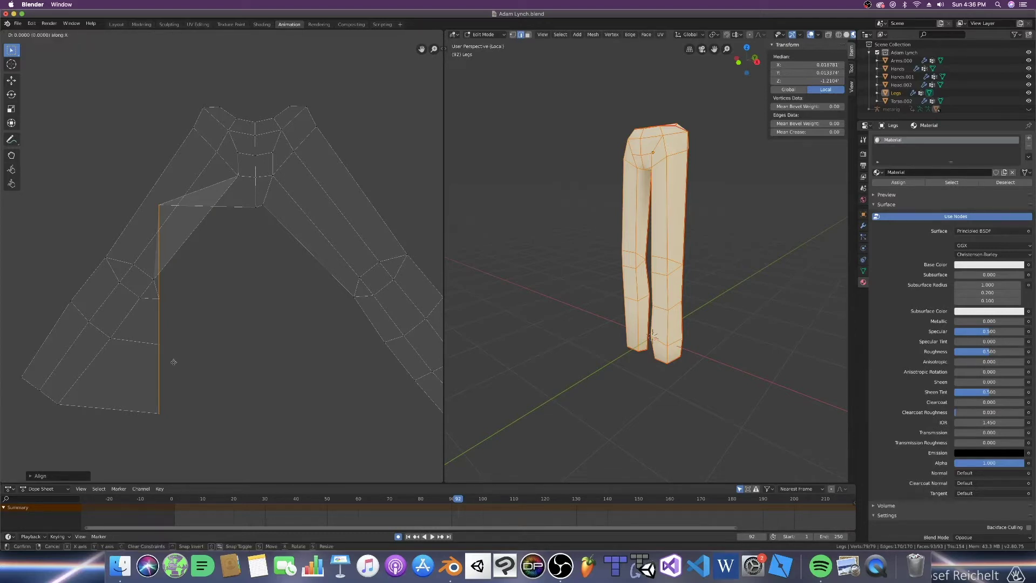
left_click(248, 369)
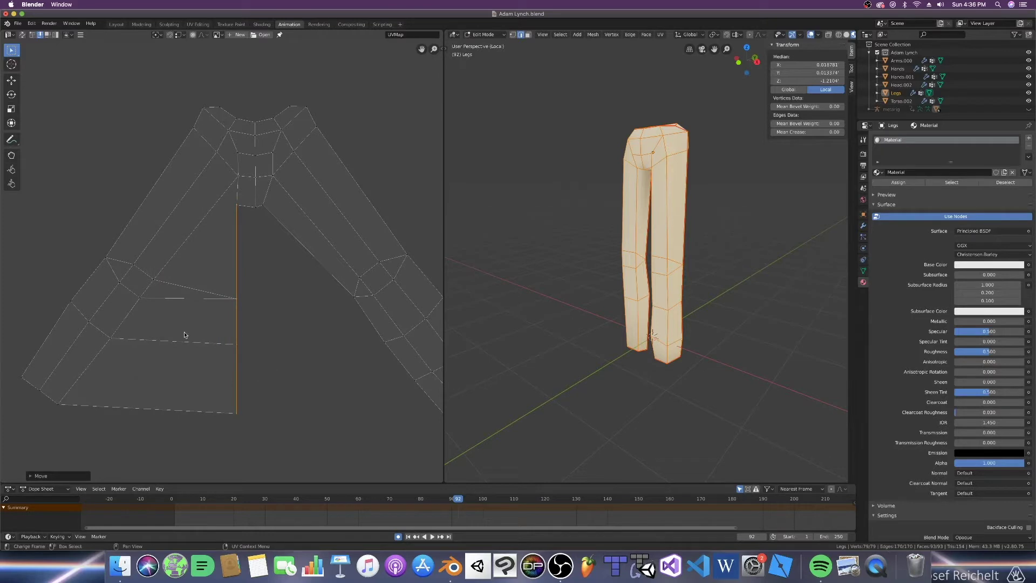
key("g")
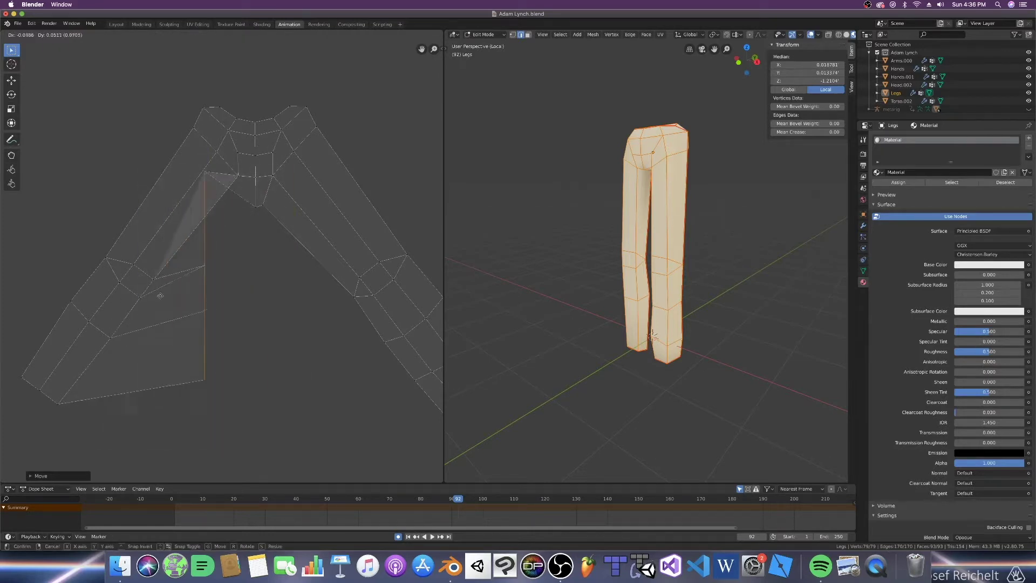
left_click(163, 301)
key("super+z")
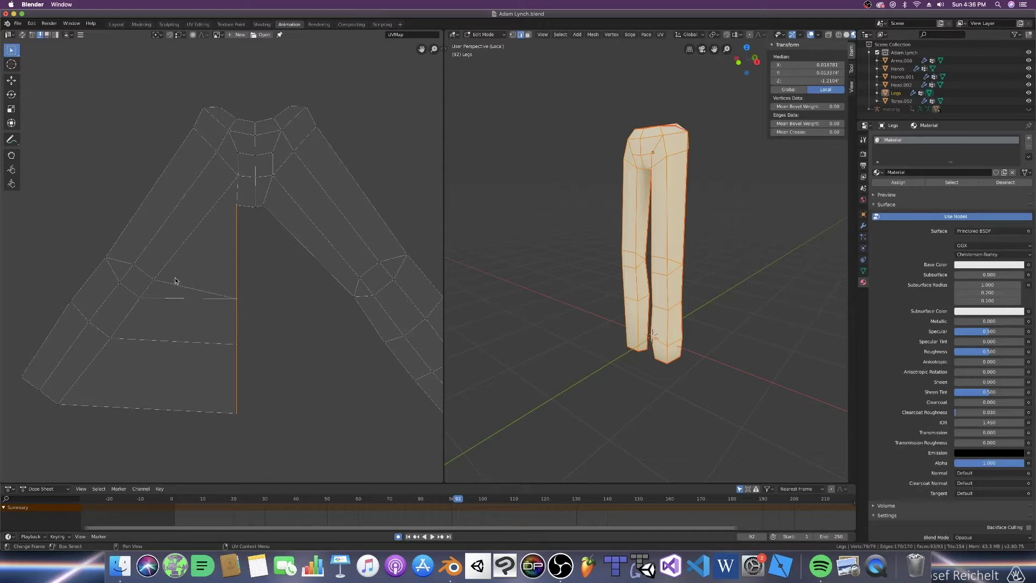
- Straighten the right leg's inner UV edge with Align X and move it sideways to beneath the crotch
middle_click_drag(361, 346, 306, 319)
left_click(270, 238)
key("shift+w")
left_click(348, 372)
key("g")
left_click(261, 370)
- Align the left leg's second lengthwise UV edge on X and move it along X beside the straightened inner edge
scroll(138, 212, "left", 3)
scroll(153, 254, "left", 2)
scroll(146, 323, "down", 2)
left_click(91, 322, "alt")
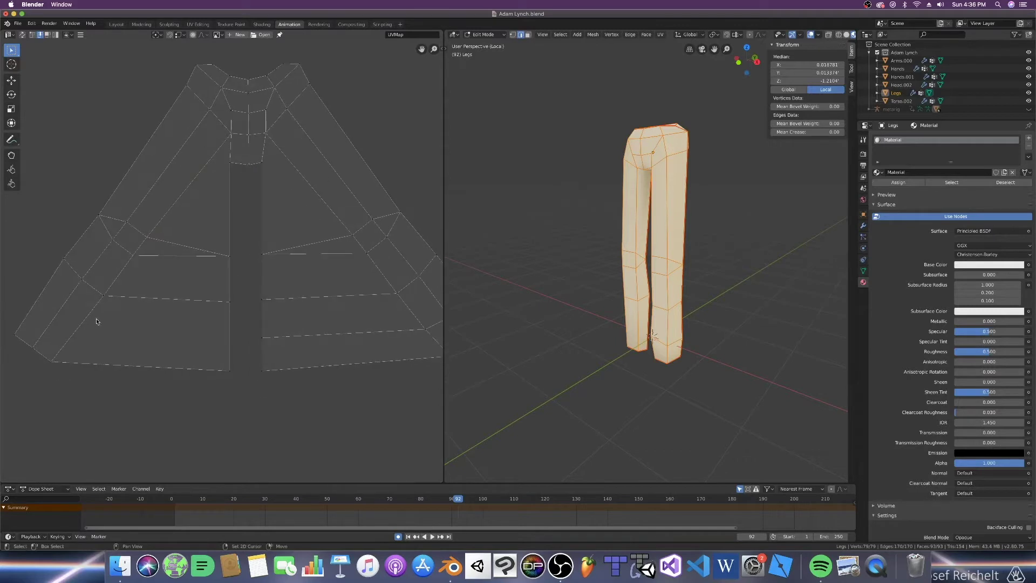
key("shift+w")
left_click(109, 301)
key("g")
key("x")
left_click(183, 308)
- Align the right leg's second lengthwise UV edge, next to its inner edge, vertically on X
scroll(250, 232, "right", 3)
scroll(250, 231, "up", 1)
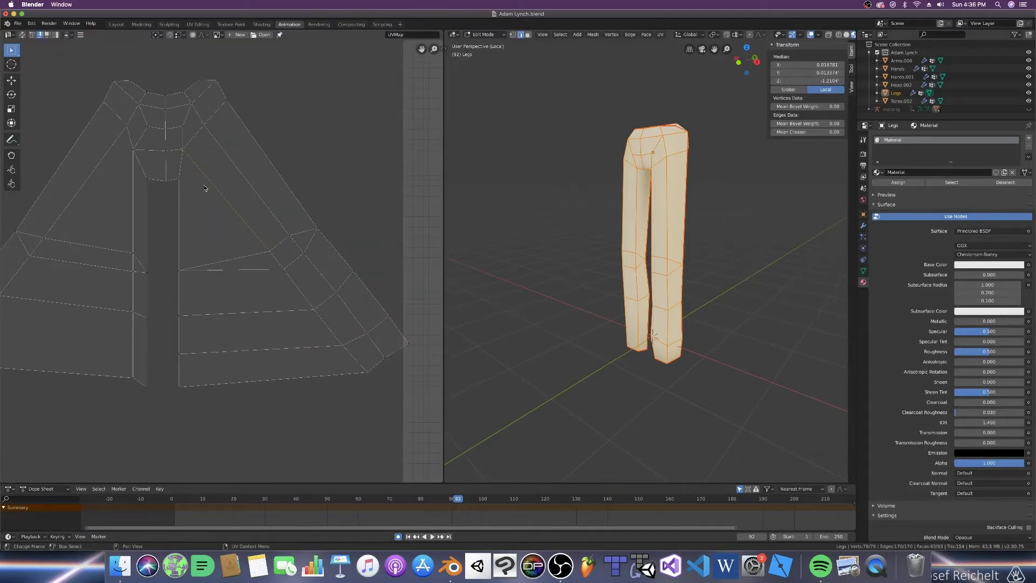
scroll(186, 269, "left", 2)
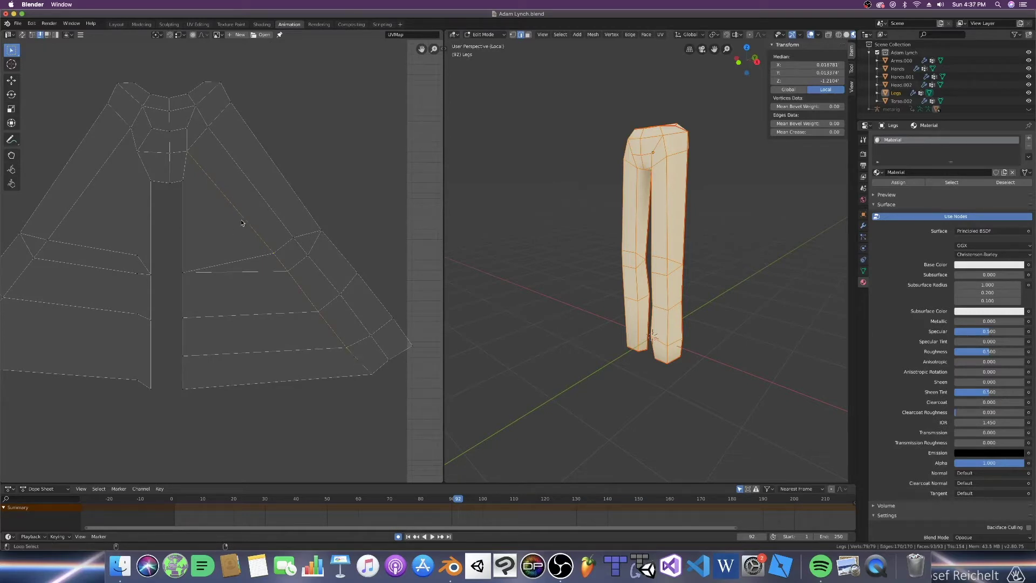
middle_click_drag(174, 224, 225, 263)
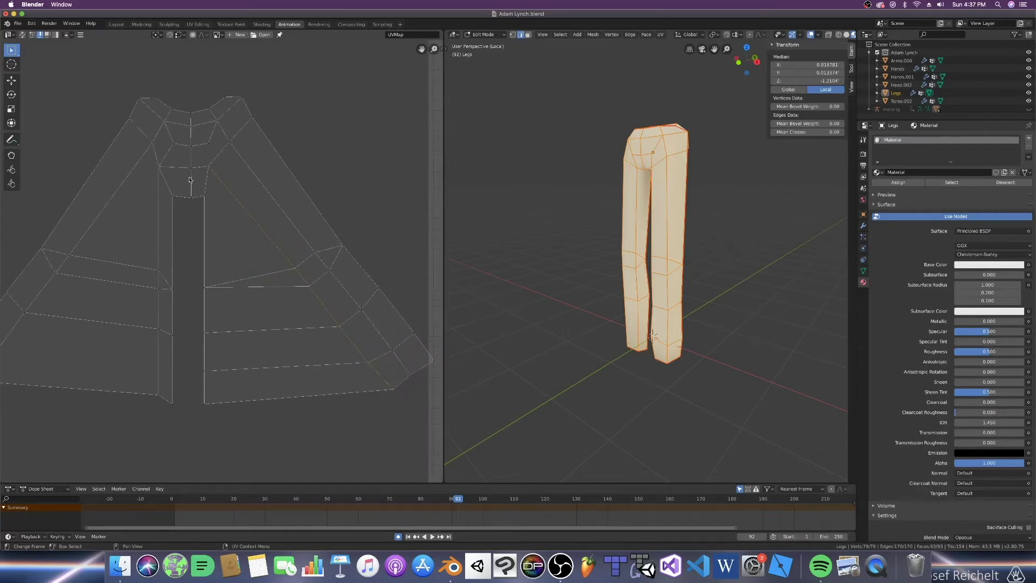
key("shift+w")
left_click(307, 270)
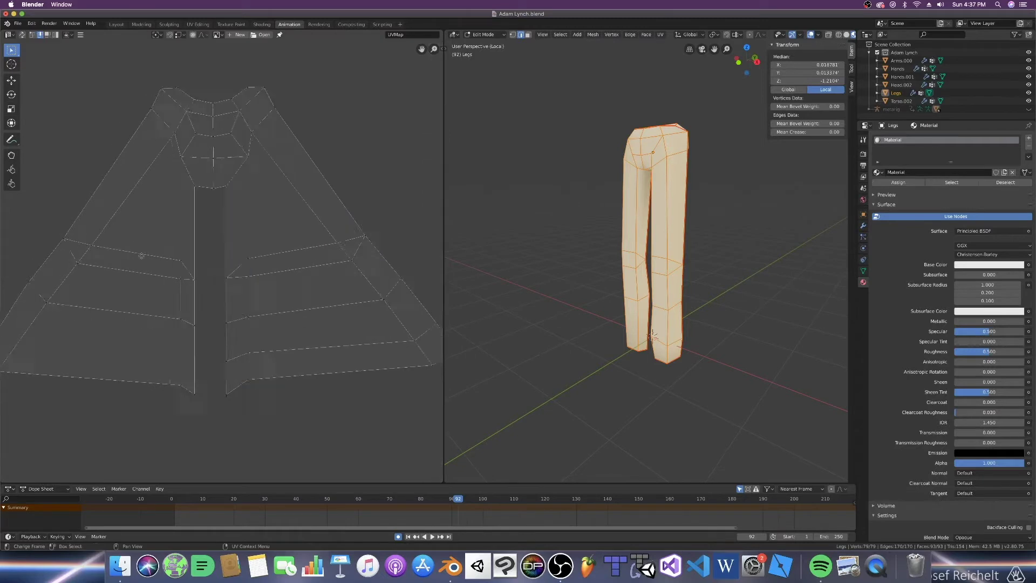
- Align the left leg's third lengthwise UV edge by repeating Align X and move it along X toward the crotch
left_click(193, 106, "alt")
key("shift+r")
key("g")
key("x")
left_click(243, 112)
- Align the right leg's third lengthwise UV edge on X and move it along X toward the crotch
left_click(243, 112, "alt")
key("shift+w")
left_click(254, 131)
key("g")
key("x")
left_click(196, 181)
- Align the right leg's outermost UV edge on X and move it along X closer to the inner edges
left_click(256, 86)
middle_click_drag(441, 336, 378, 329, "shift")
key("shift+w")
left_click(286, 196)
key("g")
key("x")
left_click(239, 196)
- Align the left leg's outermost UV edge on X and move it along X closer to the inner edges
middle_click_drag(131, 183, 173, 176, "shift")
left_click(70, 181, "alt")
middle_click_drag(54, 230, 98, 245, "shift")
key("shift+w")
left_click(141, 289)
key("g")
key("x")
left_click(192, 292)
- Flatten the island's top waist edge with Align Y and move it up along Y
middle_click_drag(239, 230, 242, 241)
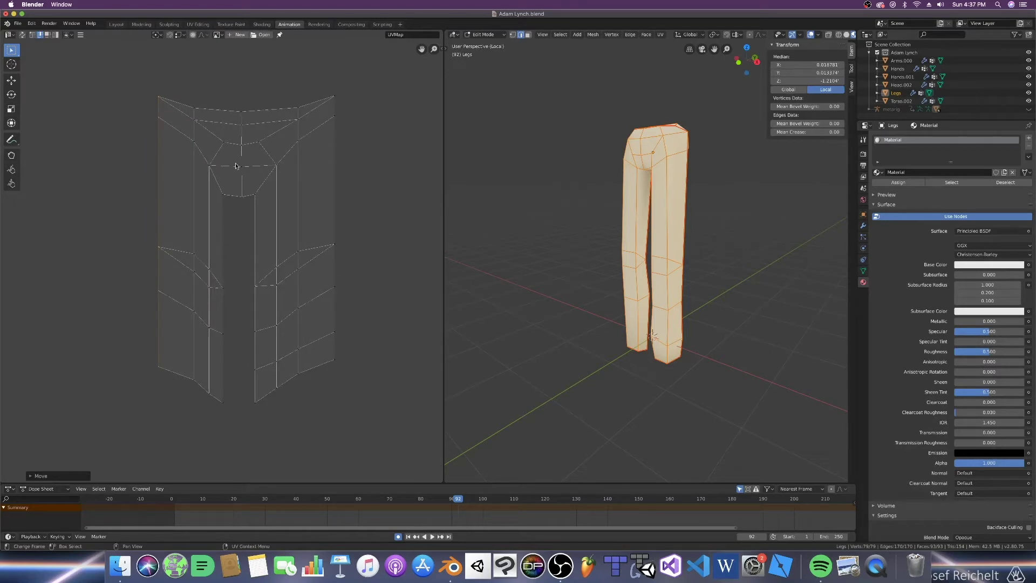
key("ctrl+z")
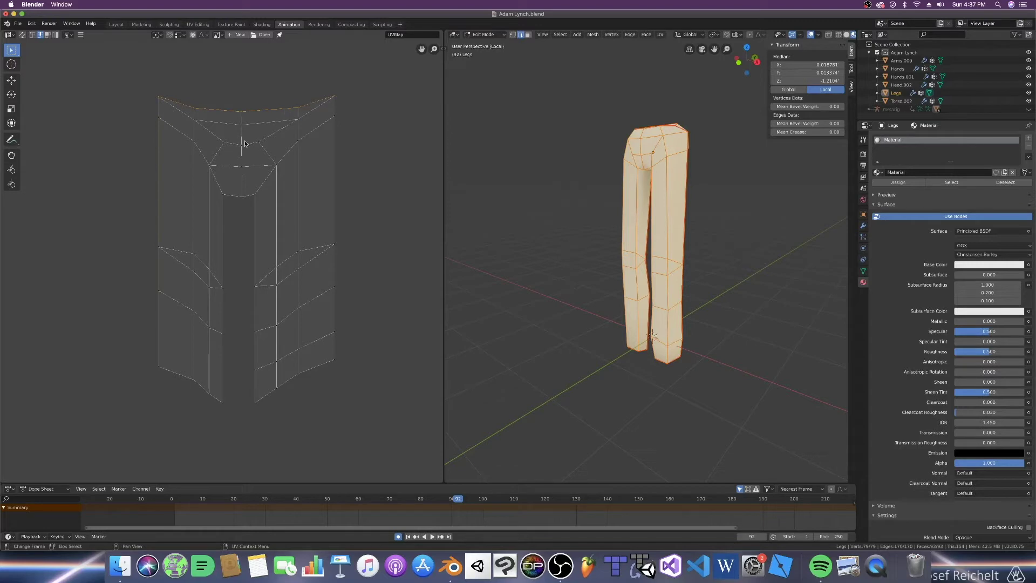
key("shift+w")
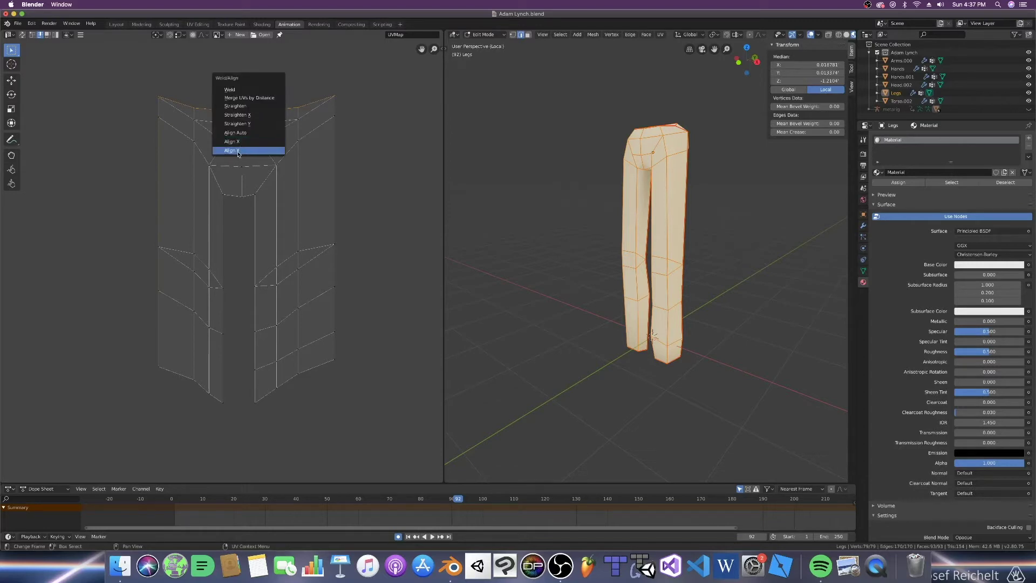
left_click(238, 153)
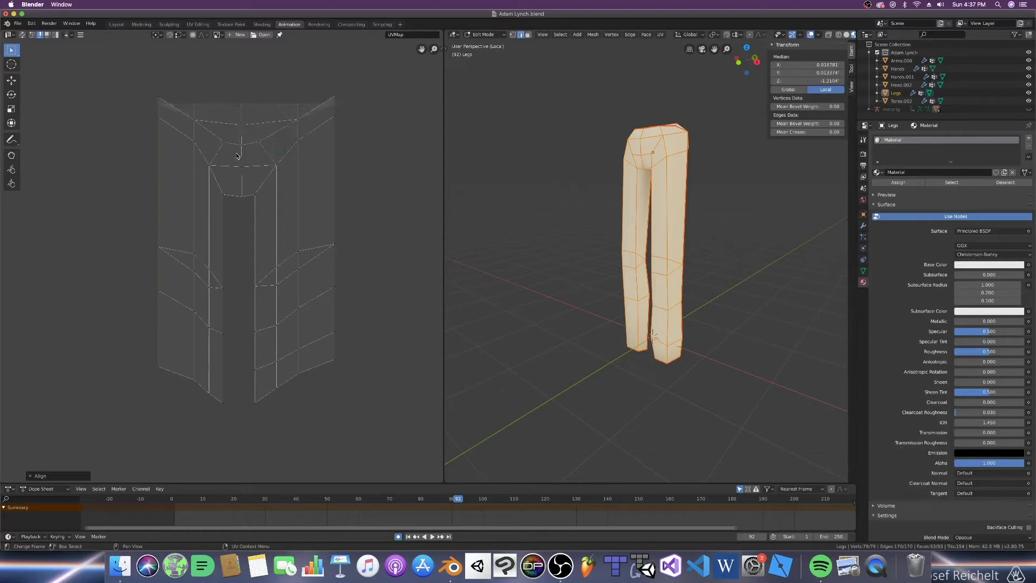
key("g")
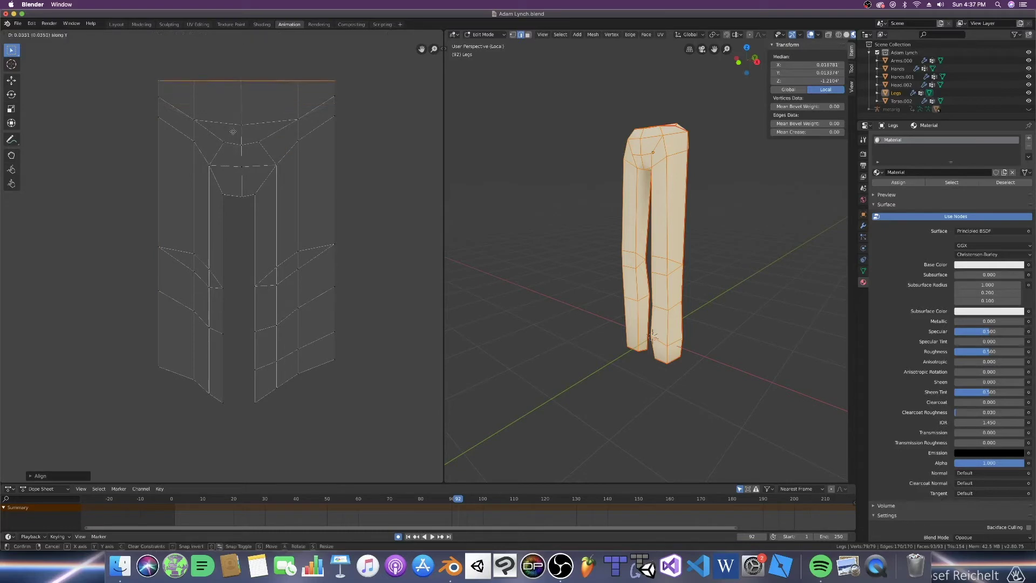
left_click(220, 136)
- Flatten the second edge row below the waist with Align Y and move it up slightly along Y
left_click(165, 107)
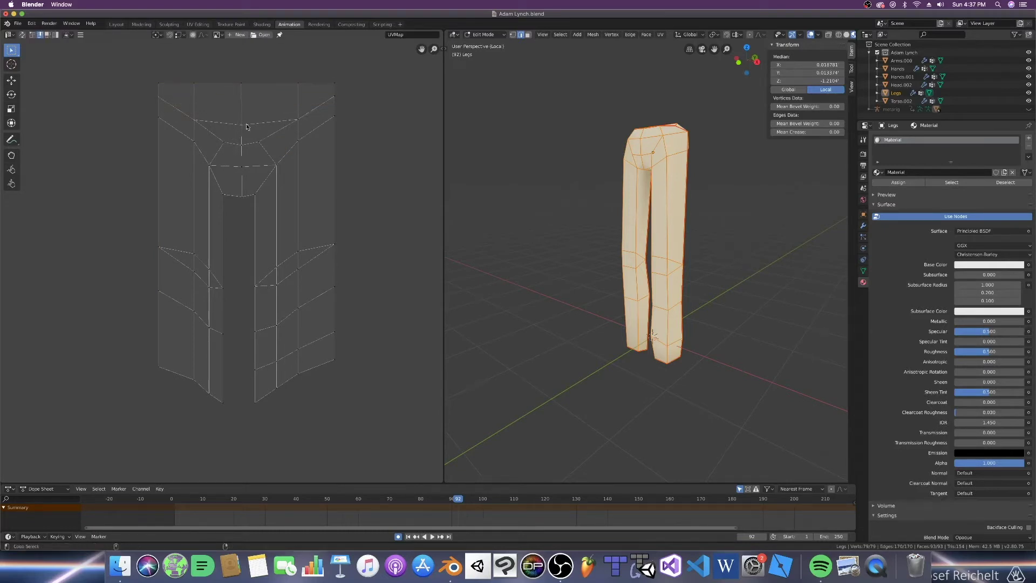
key("shift+w")
left_click(304, 150)
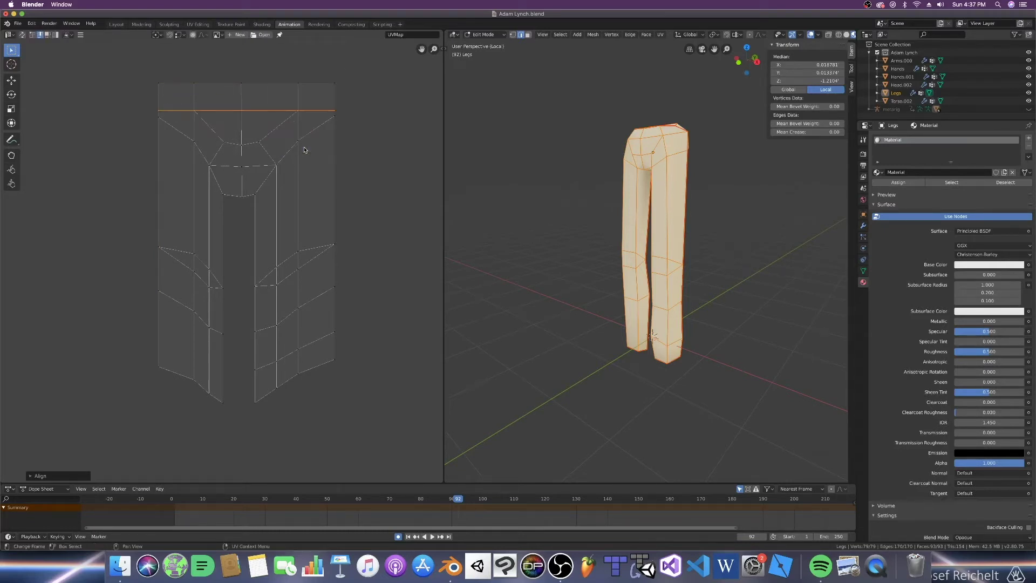
key("g")
key("y")
left_click(304, 140)
- Flatten the bottom hem edges of both legs in the UV island with Align Y
left_click(199, 390, "alt")
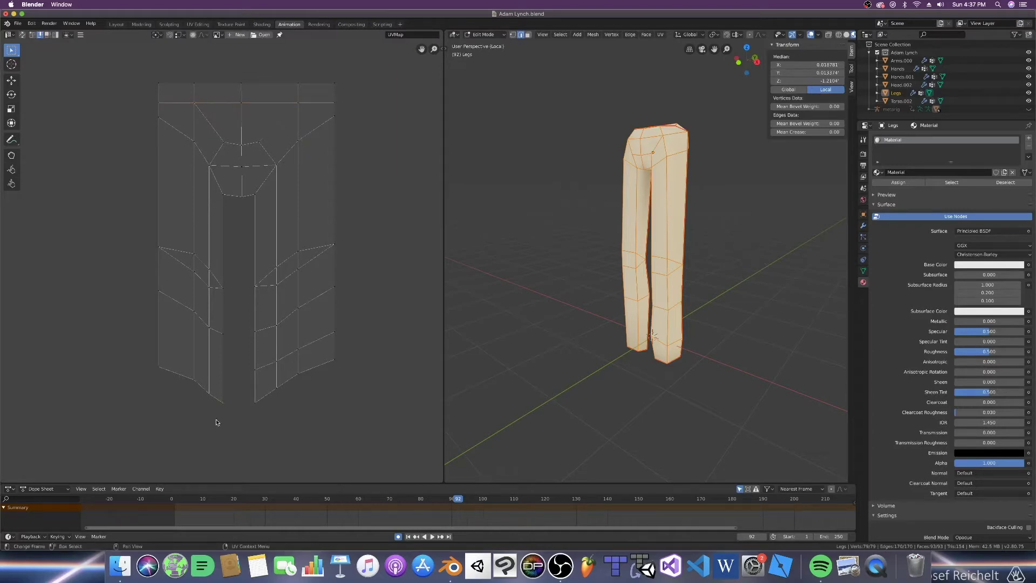
key("shift+w")
left_click(199, 390)
key("shift+w")
left_click(272, 396)
- Flatten the crosswise edge rows between the hems and the knees on both legs with Align Y
key("shift+w")
left_click(285, 357)
left_click(281, 326, "alt")
key("shift+w")
left_click(301, 329)
left_click(195, 313, "alt")
key("shift+w")
left_click(201, 324)
- Level the inner and outer corner vertices of both knees in the UV island with Align Y
middle_click_drag(209, 133, 214, 190)
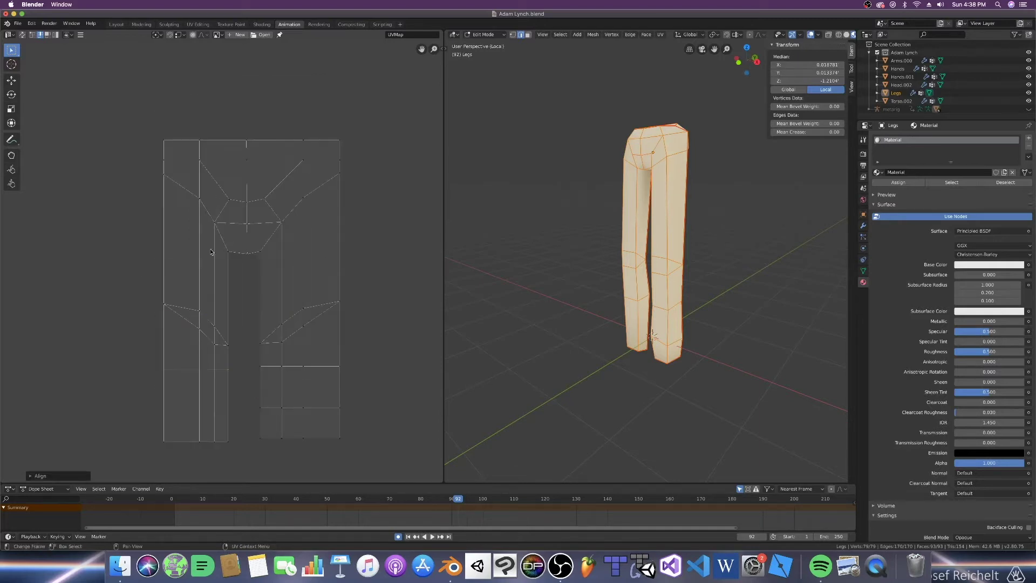
left_click(280, 234, "alt")
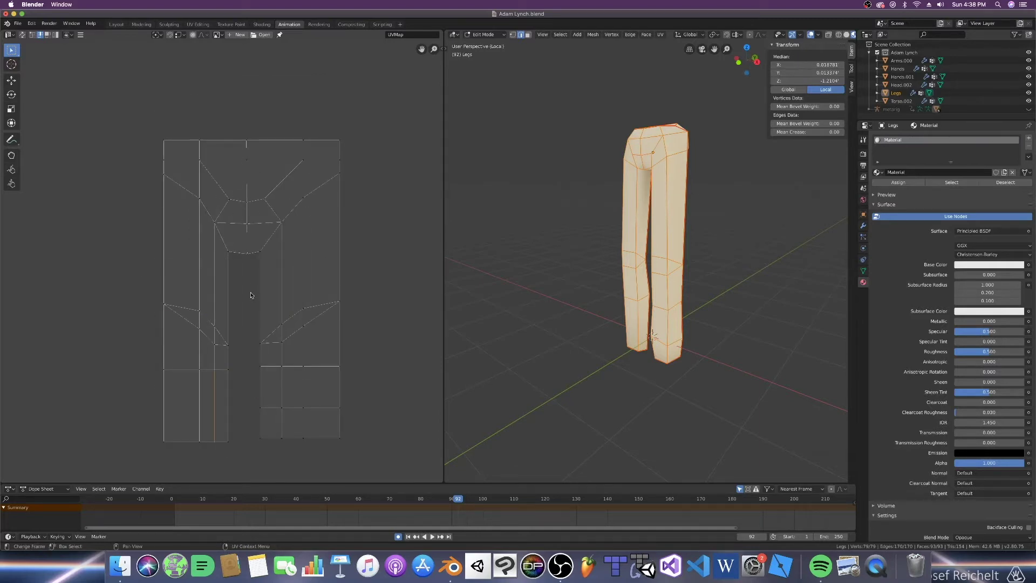
key("1")
left_click(165, 306)
key("shift+w")
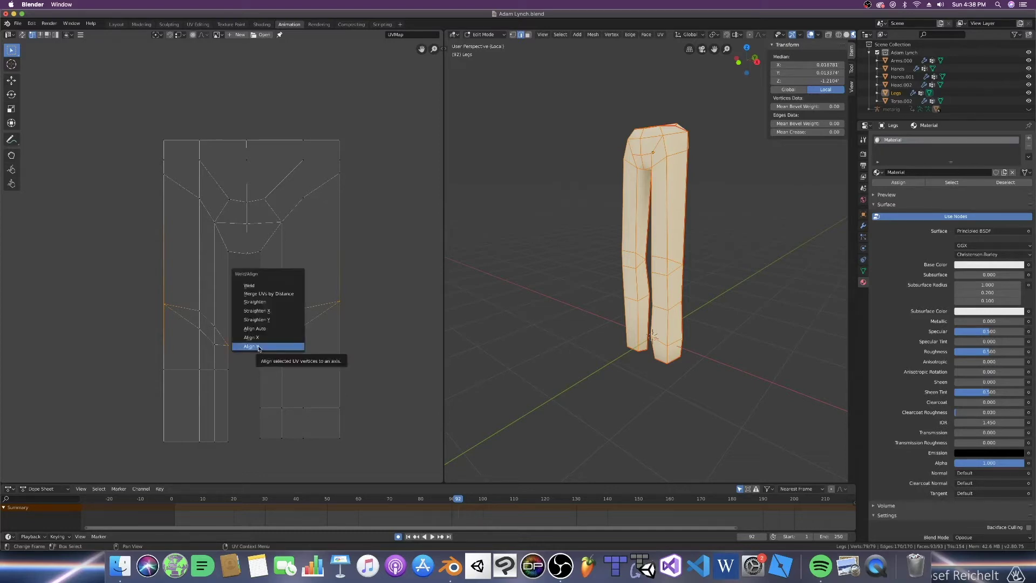
left_click(259, 347)
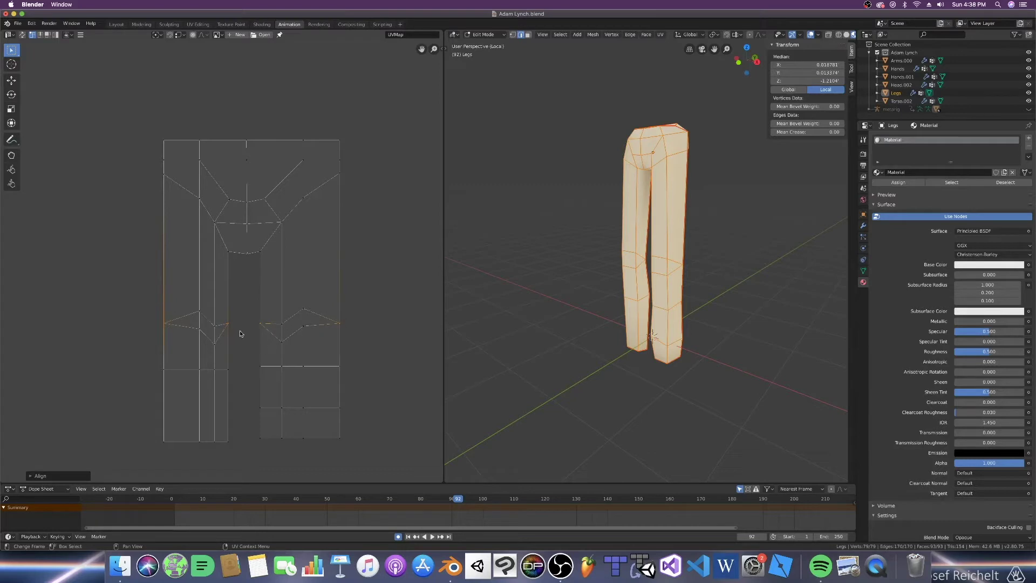
- Align the middle edges of the upper and lower knee rows on both legs on Y
key("2")
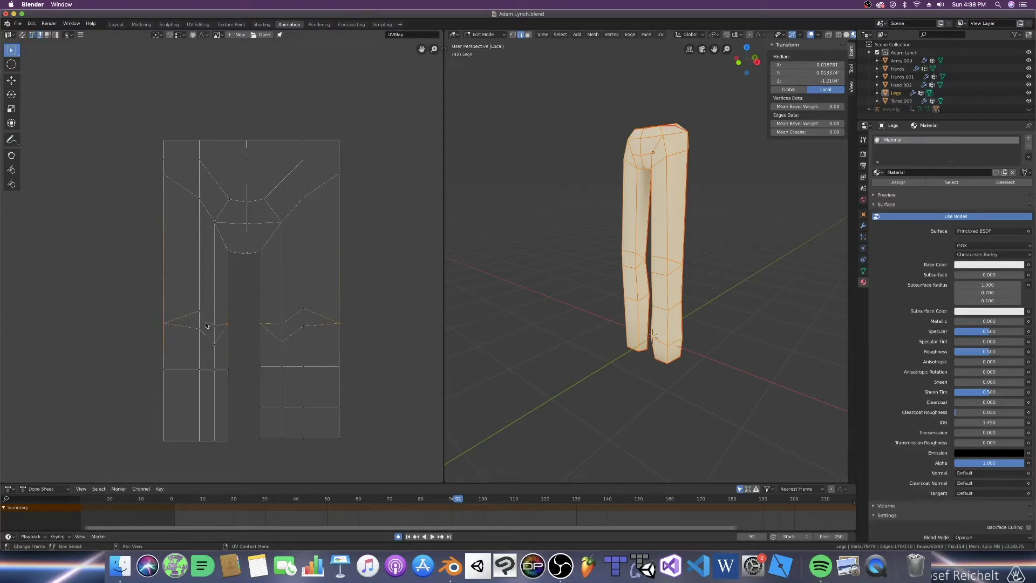
key("shift+w")
left_click(284, 333)
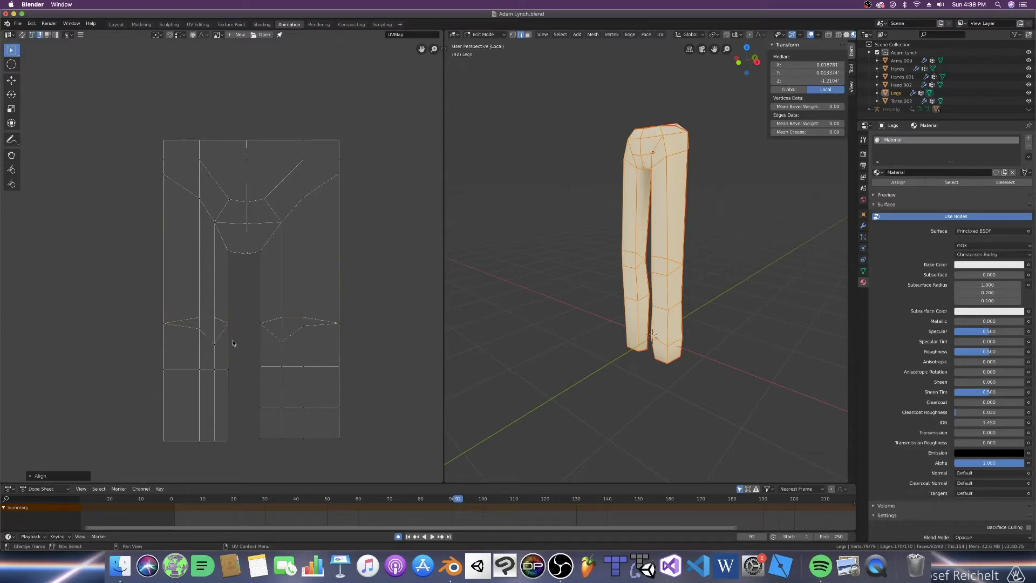
key("shift+w")
left_click(294, 339)
scroll(268, 379, "down", 2)
scroll(264, 384, "up", 3)
middle_click_drag(290, 375, 269, 362)
scroll(266, 374, "down", 2)
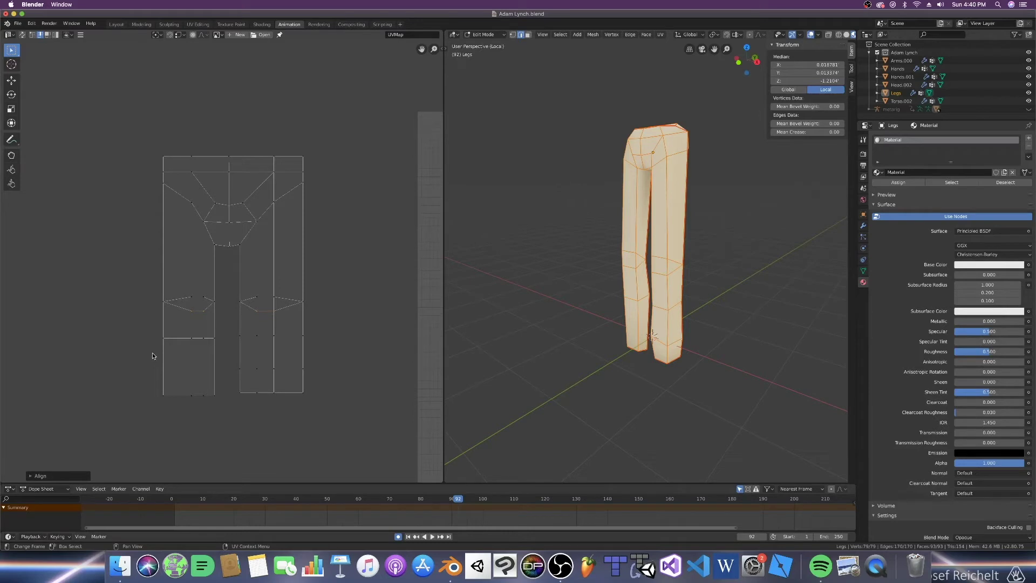
- Create a new 1024 × 1024 px image with the UV Grid generated type behind the leg UVs
scroll(184, 348, "down", 2)
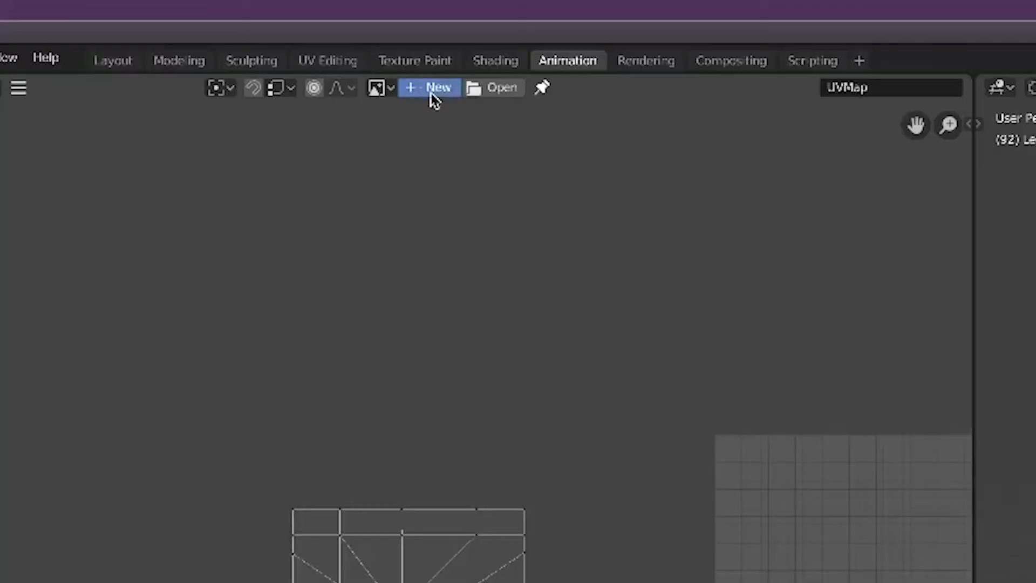
left_click(434, 89)
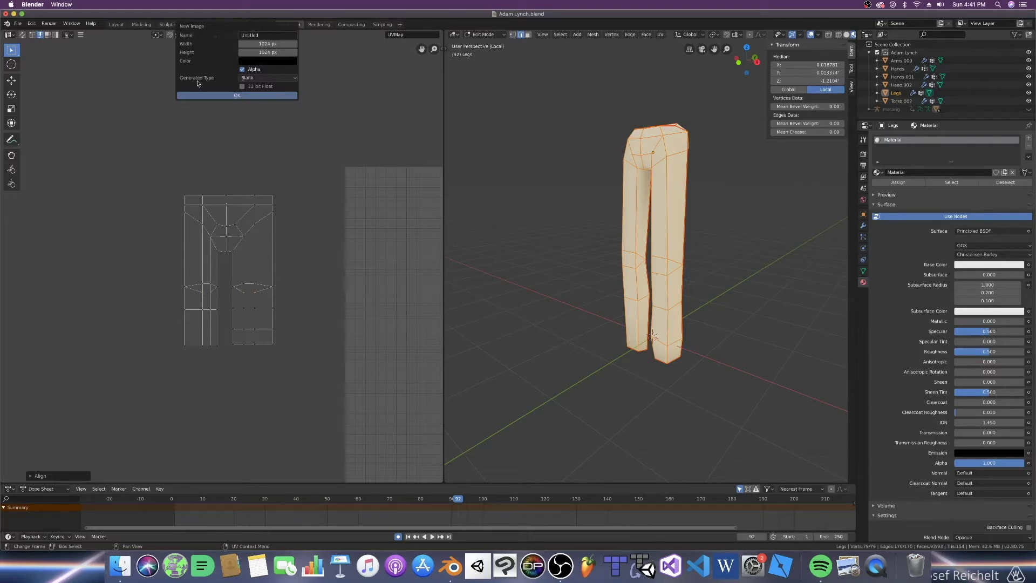
left_click(265, 81)
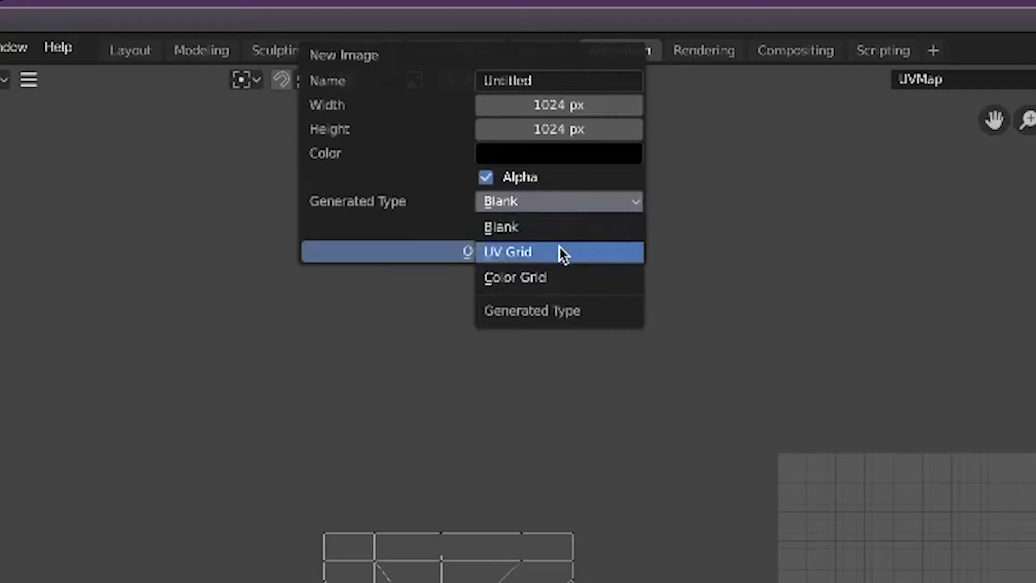
left_click(562, 253)
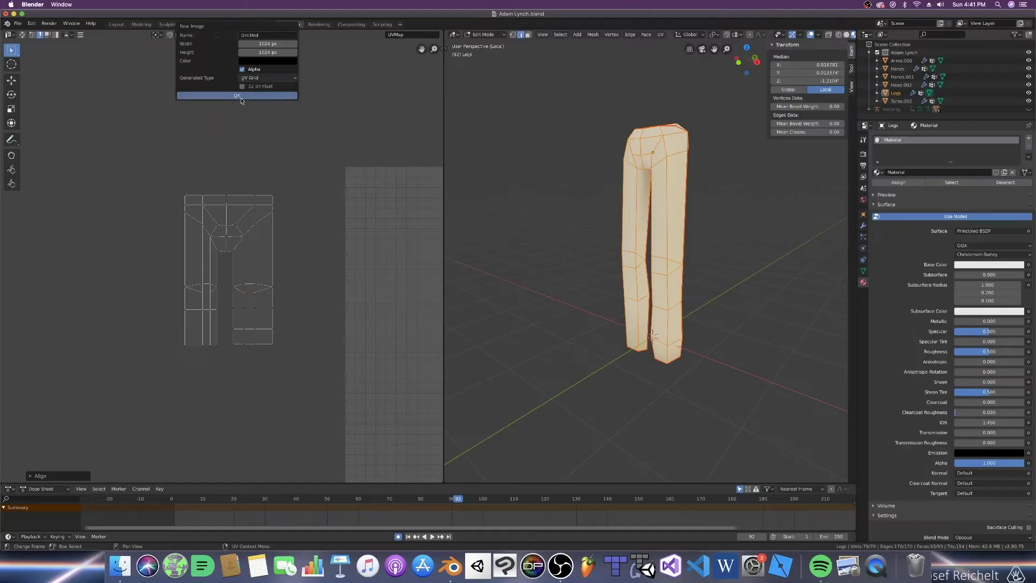
left_click(562, 253)
scroll(245, 116, "down", 9)
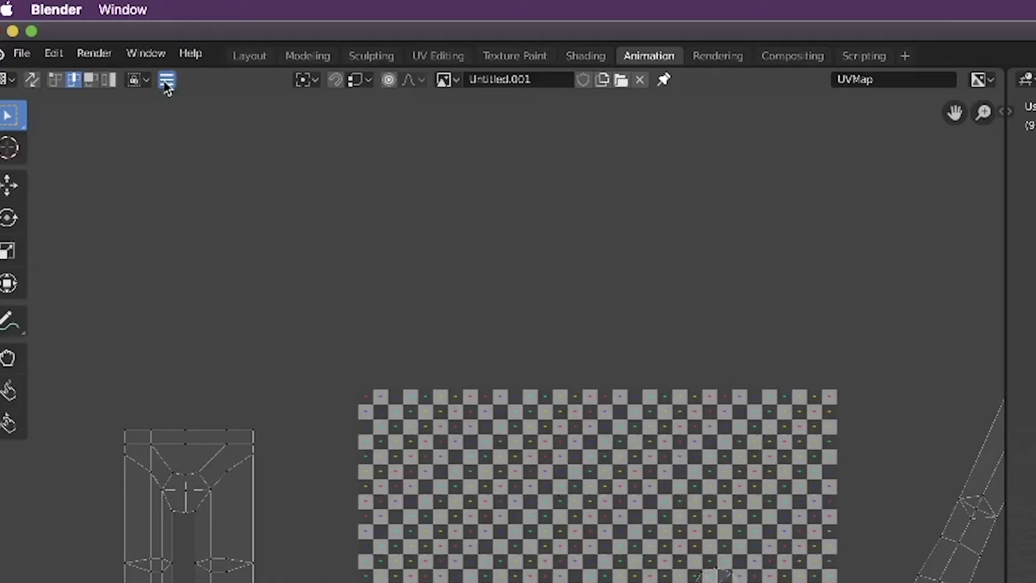
- Save the grid image to the Desktop as a PNG under an arbitrary new file name
left_click(80, 36)
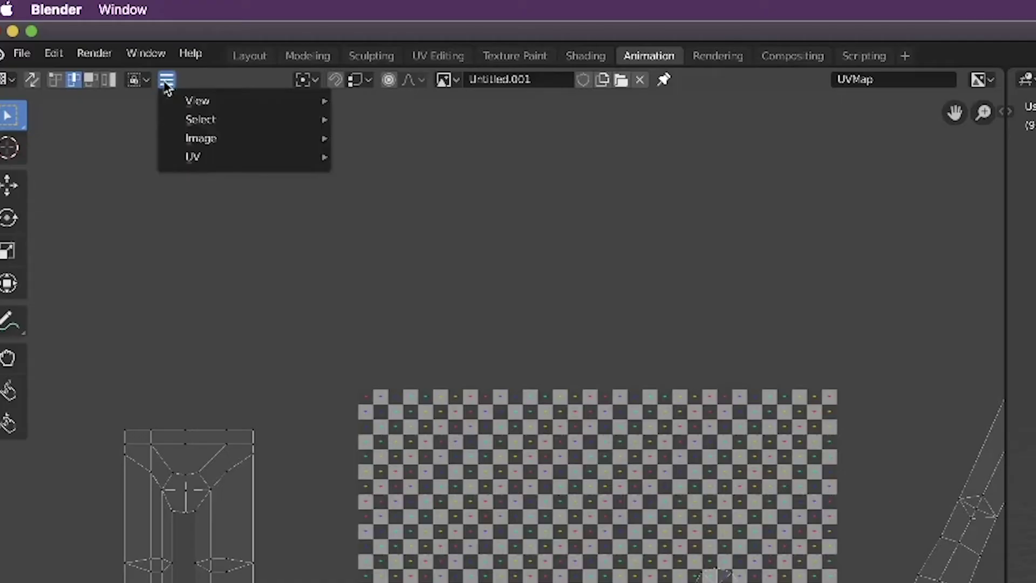
mouse_move(254, 147)
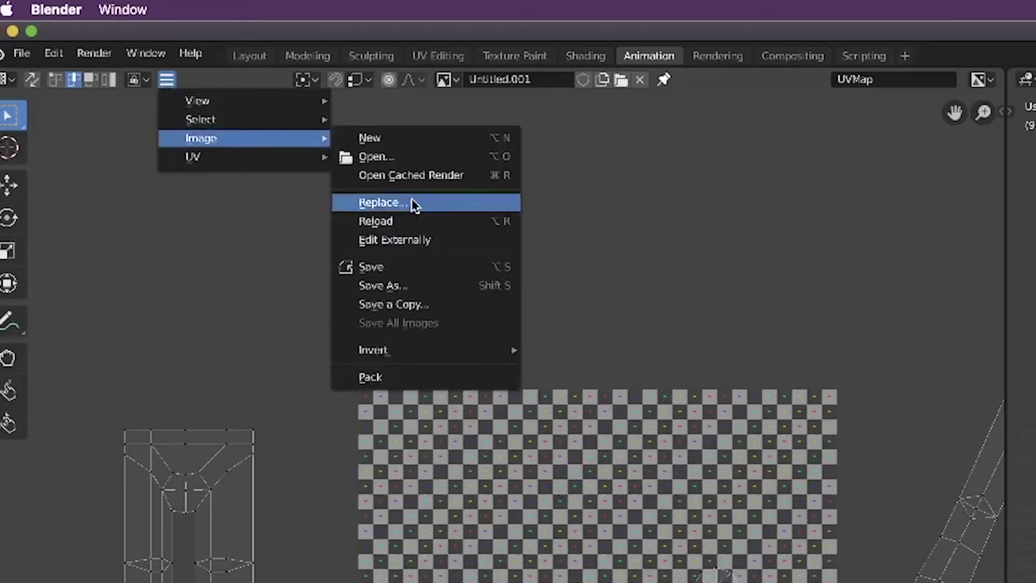
left_click(428, 286)
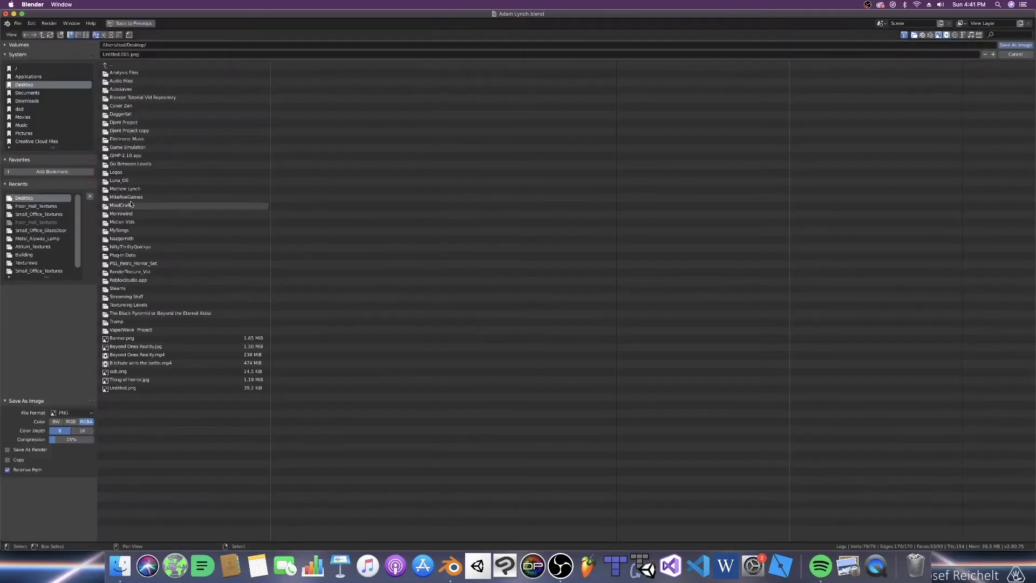
left_click(158, 54)
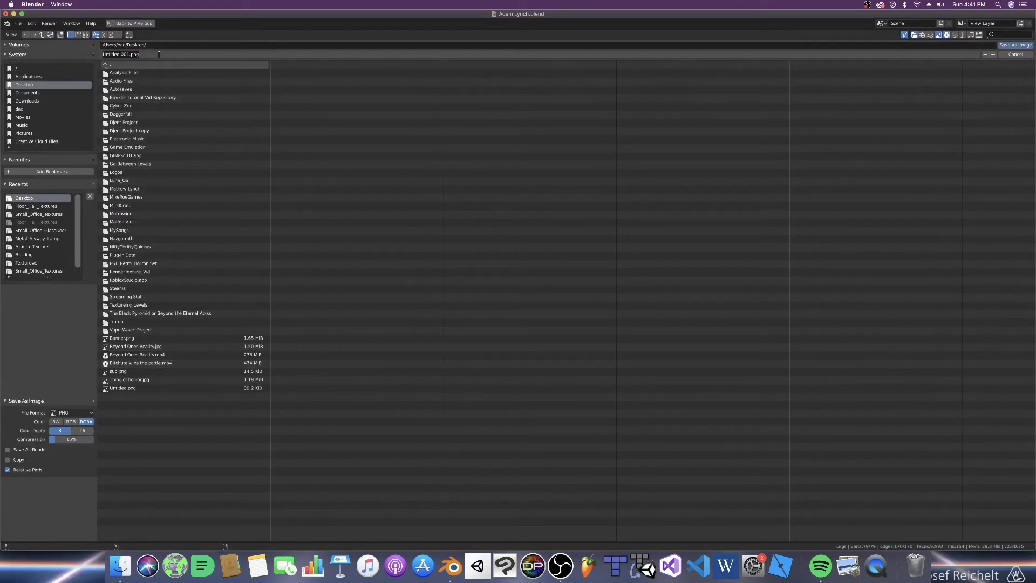
type("kdskljnsdfkl;sdf;sdjfbascjf ;hworu")
left_click(1010, 45)
left_click(1010, 45)
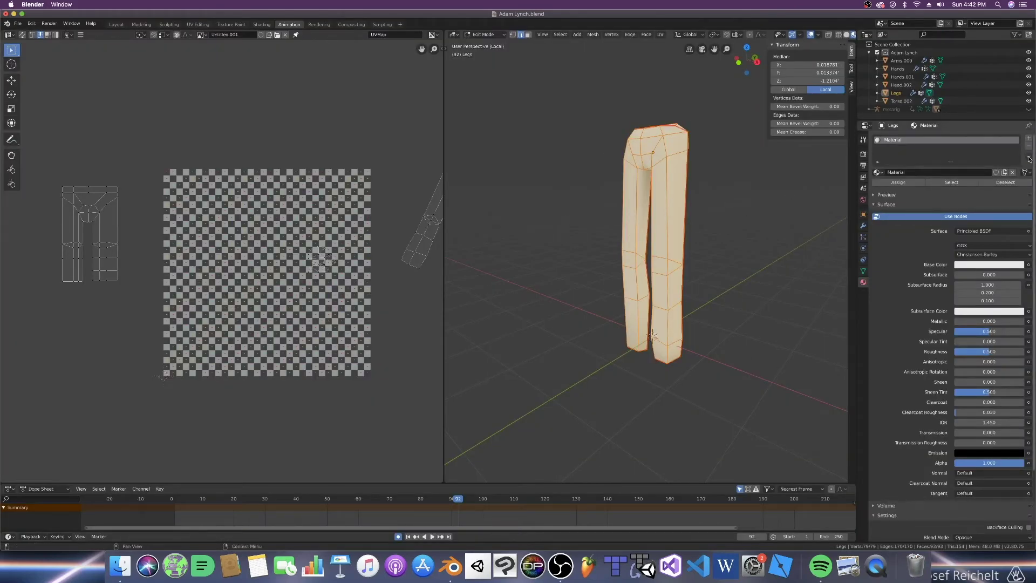
- Unlink the existing material from the legs and create a new material in its slot
left_click(1013, 172)
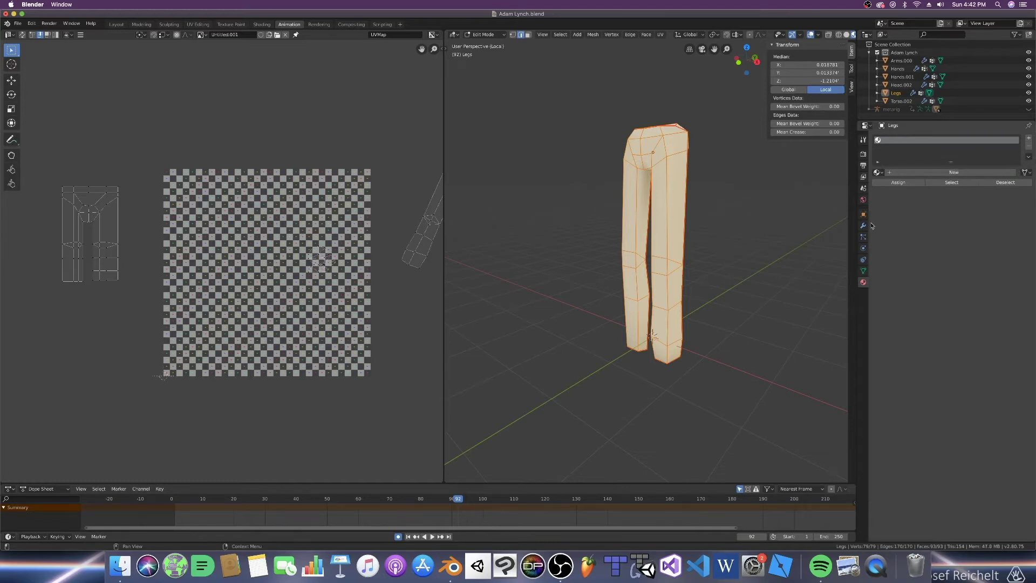
left_click(777, 197)
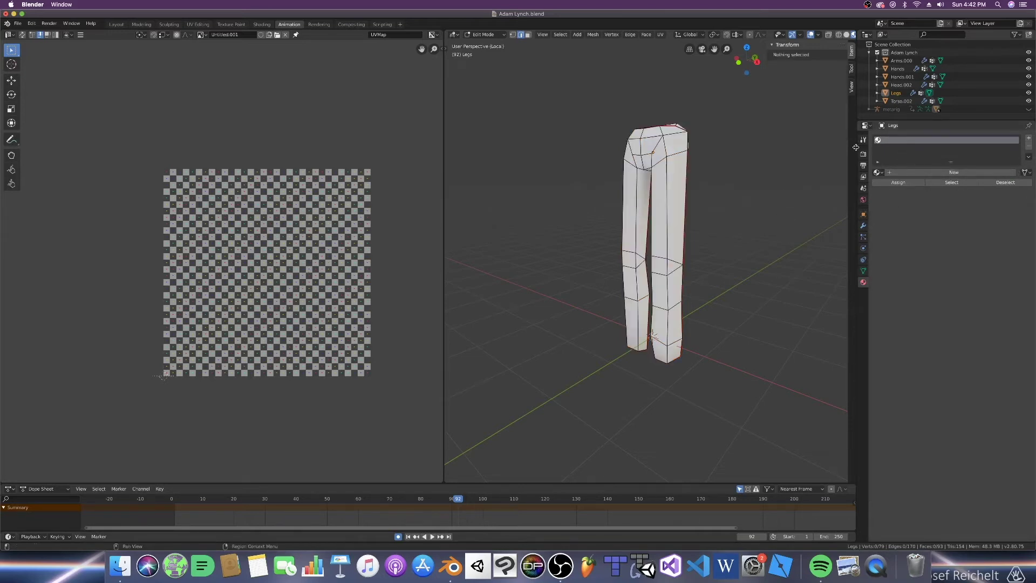
left_click(952, 173)
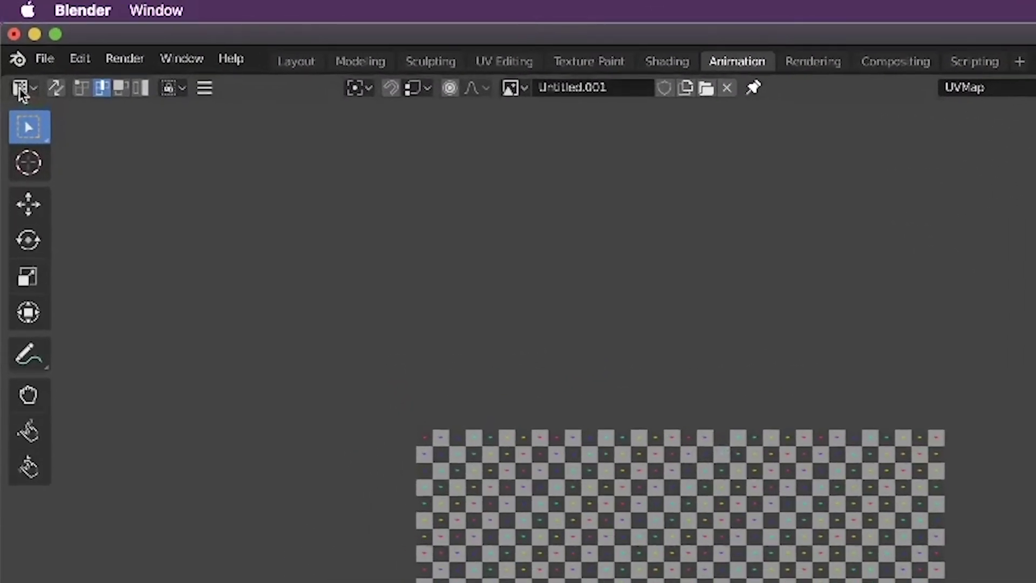
- In the Shader Editor, add an Image Texture node and connect its Color output to the Principled BSDF's Base Color
left_click(20, 90)
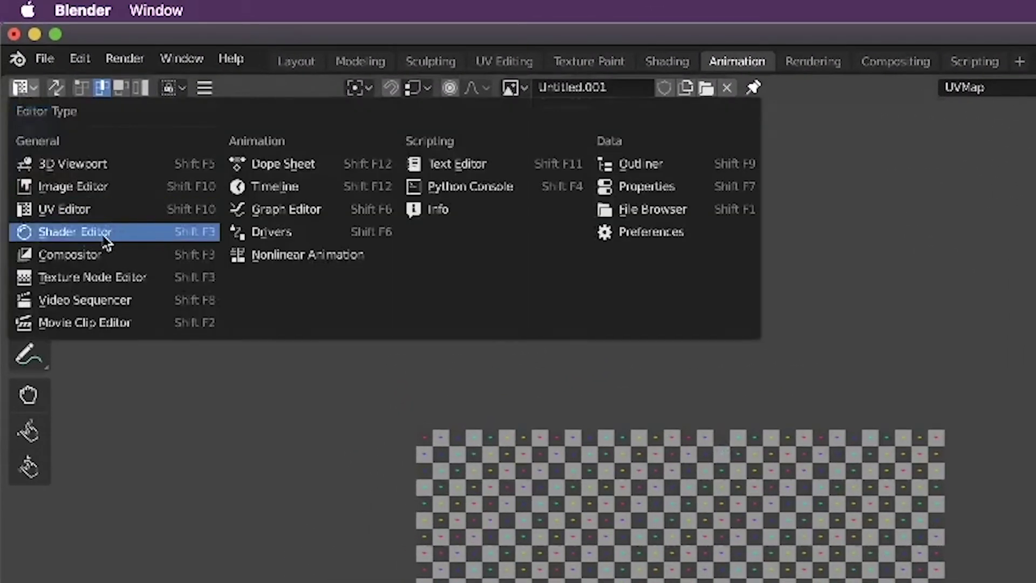
left_click(100, 238)
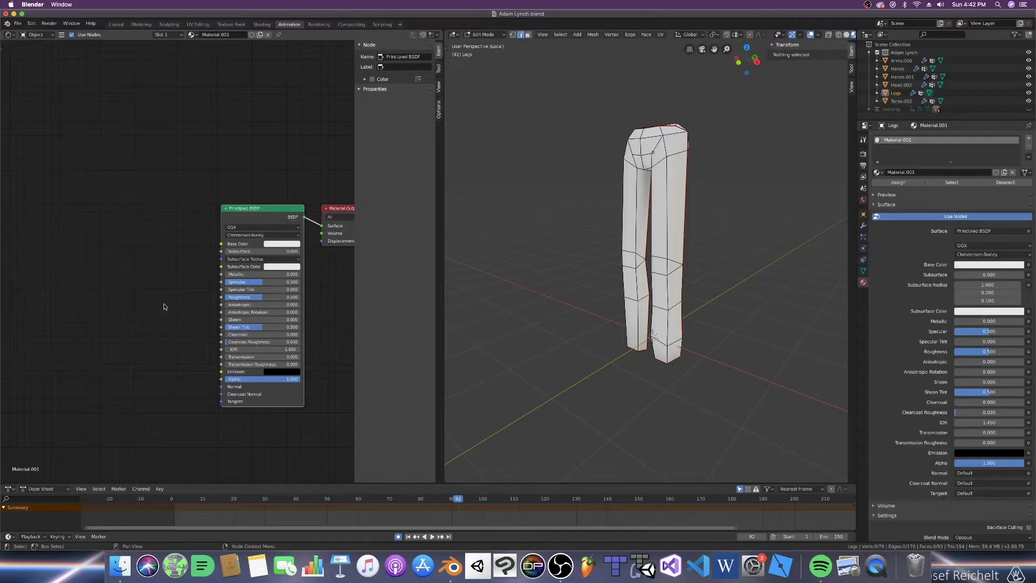
key("shift+a")
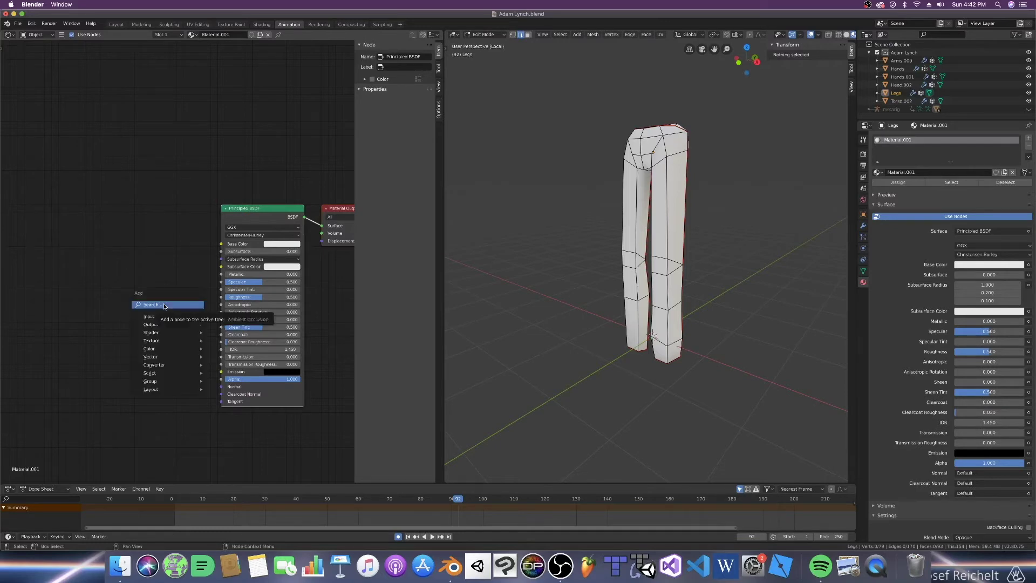
mouse_move(165, 341)
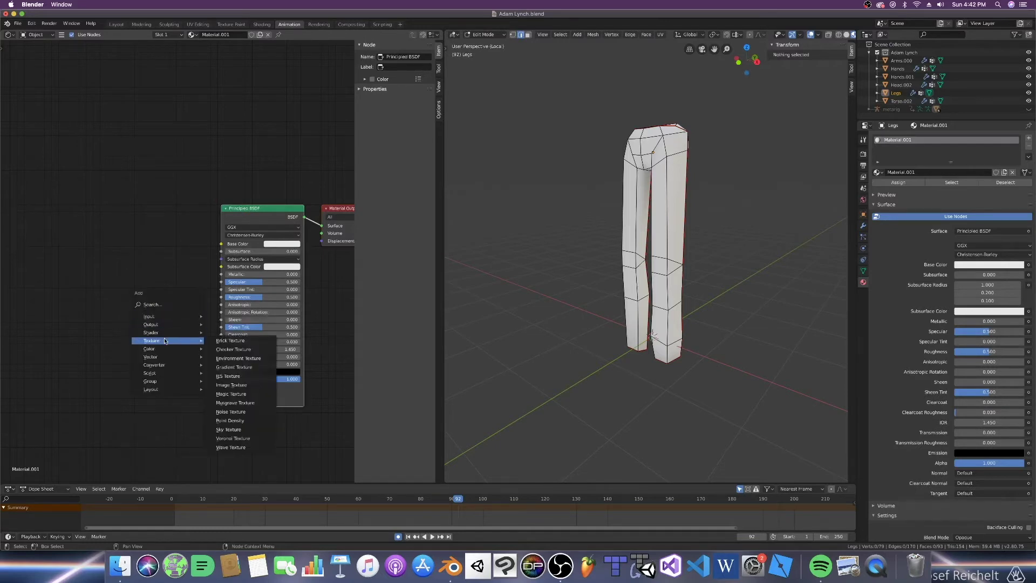
left_click(232, 384)
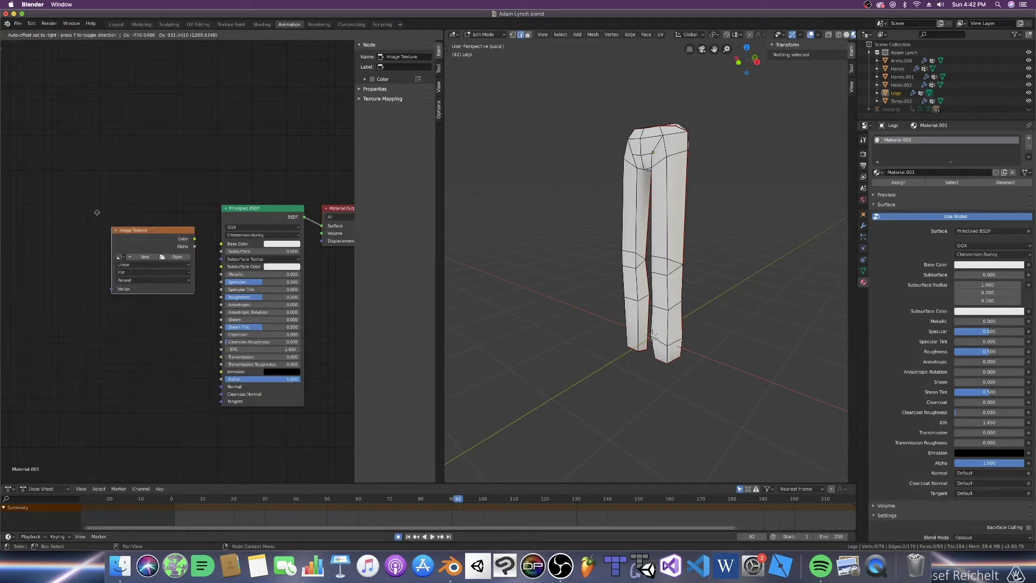
left_click(93, 240)
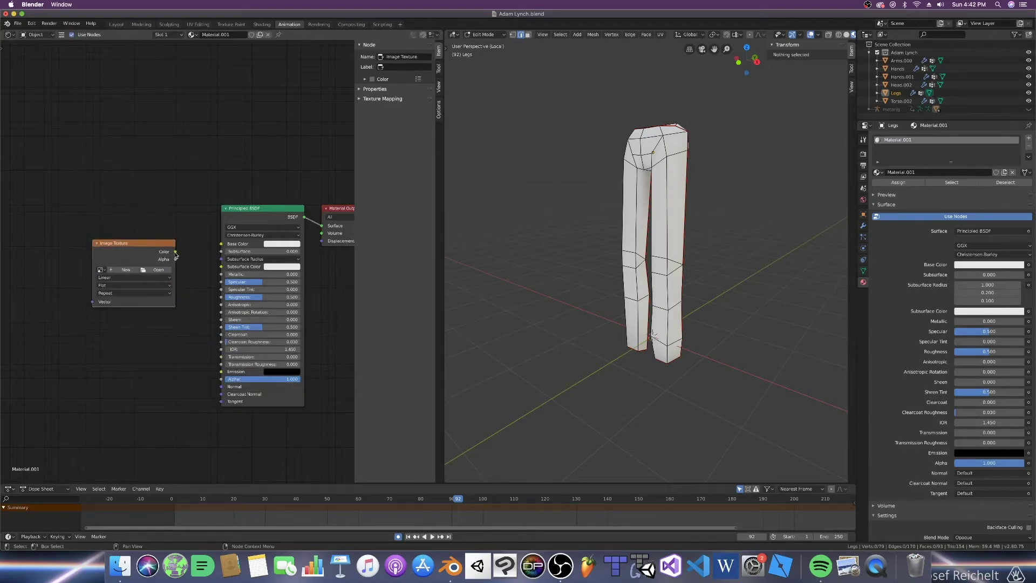
left_click_drag(176, 253, 222, 244)
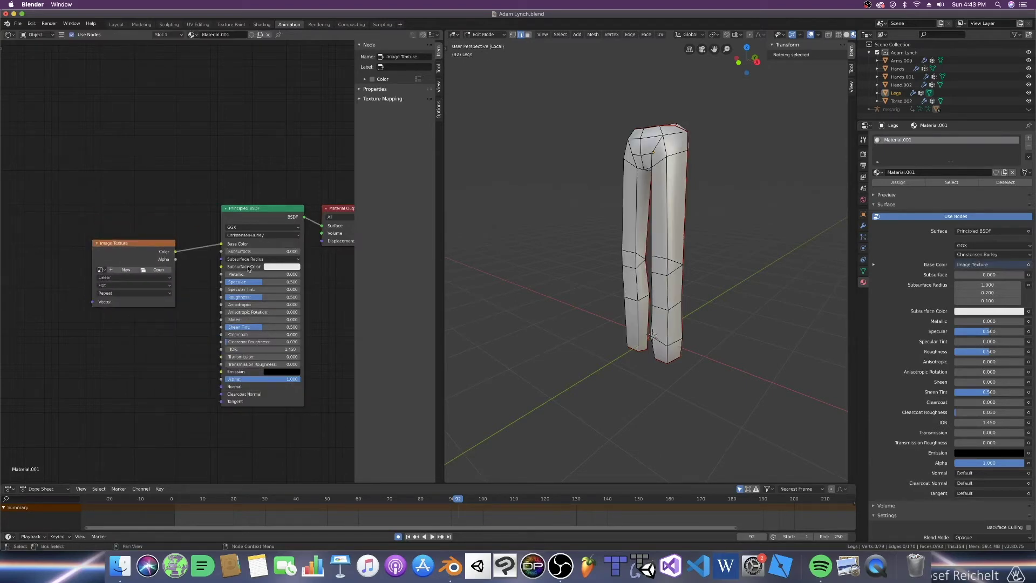
- Load the saved grid PNG from the Desktop into the Image Texture node
left_click(158, 270)
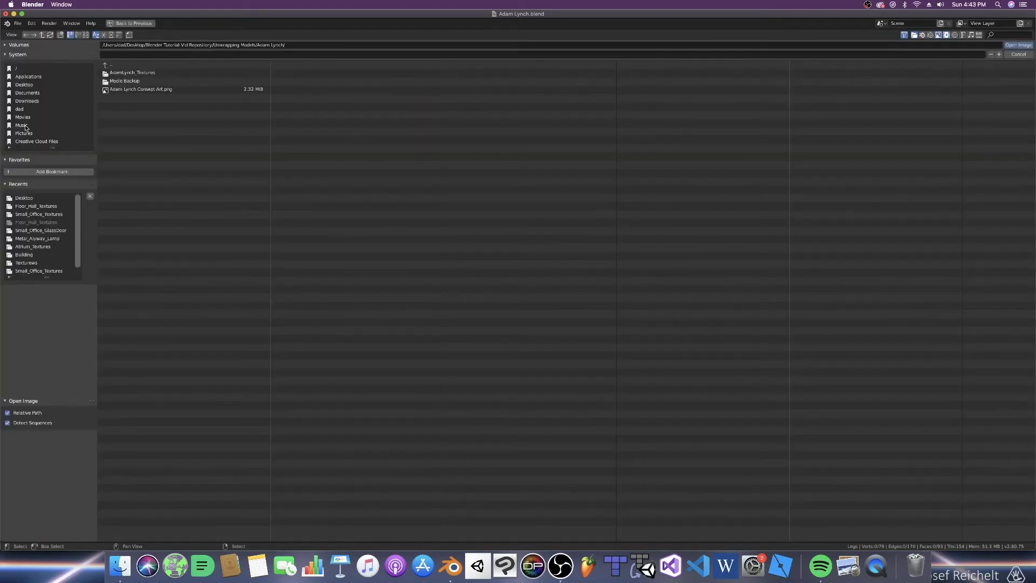
left_click(28, 86)
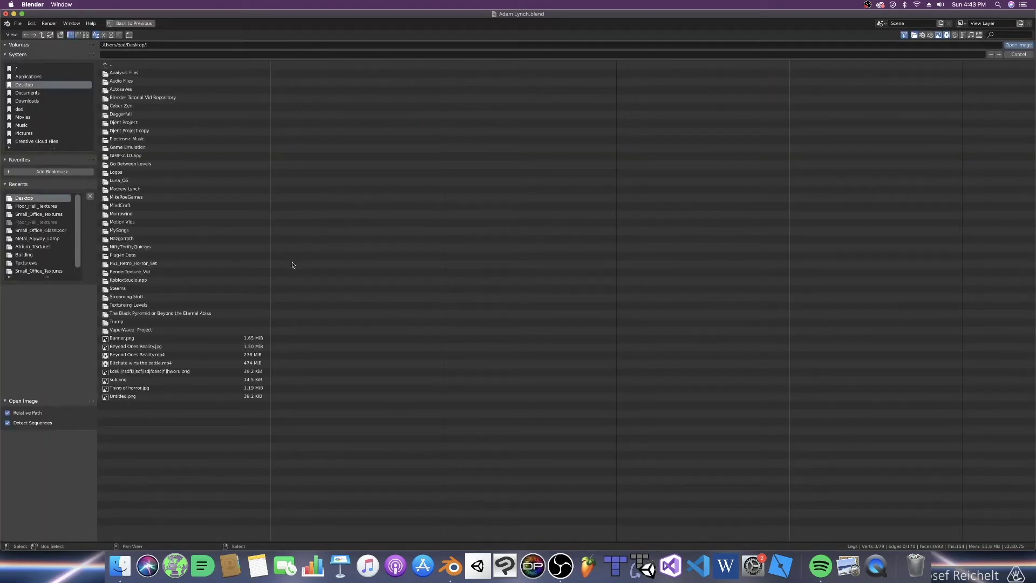
left_click(186, 372)
double_click(190, 373)
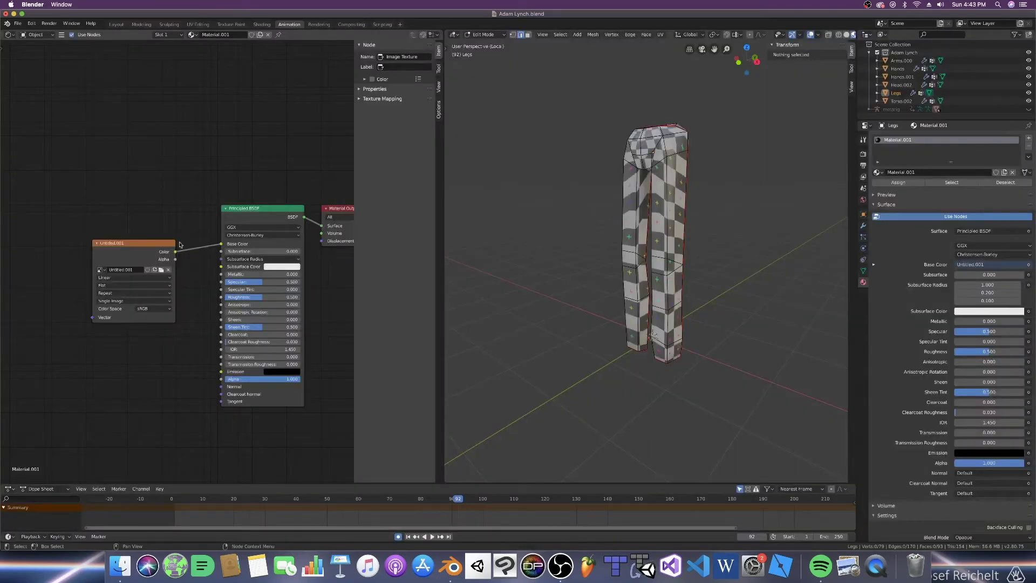
- Look over the textured legs, comparing solid shading with the textured viewport shading
middle_click_drag(695, 245, 731, 203)
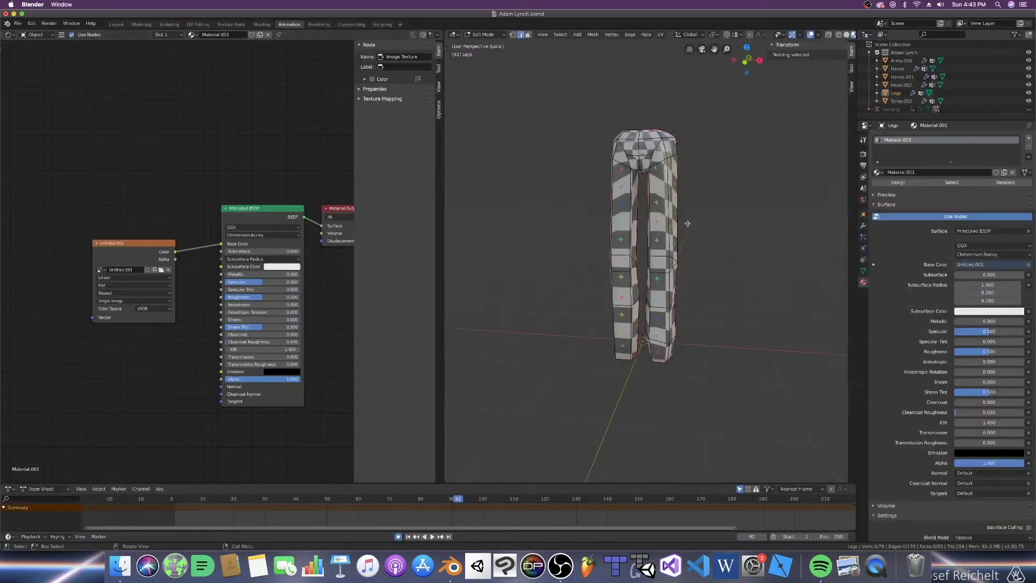
mouse_move(648, 231)
middle_mouse_down()
mouse_move(682, 231)
mouse_move(671, 231)
mouse_move(687, 265)
middle_mouse_up()
key("z")
left_click(746, 231)
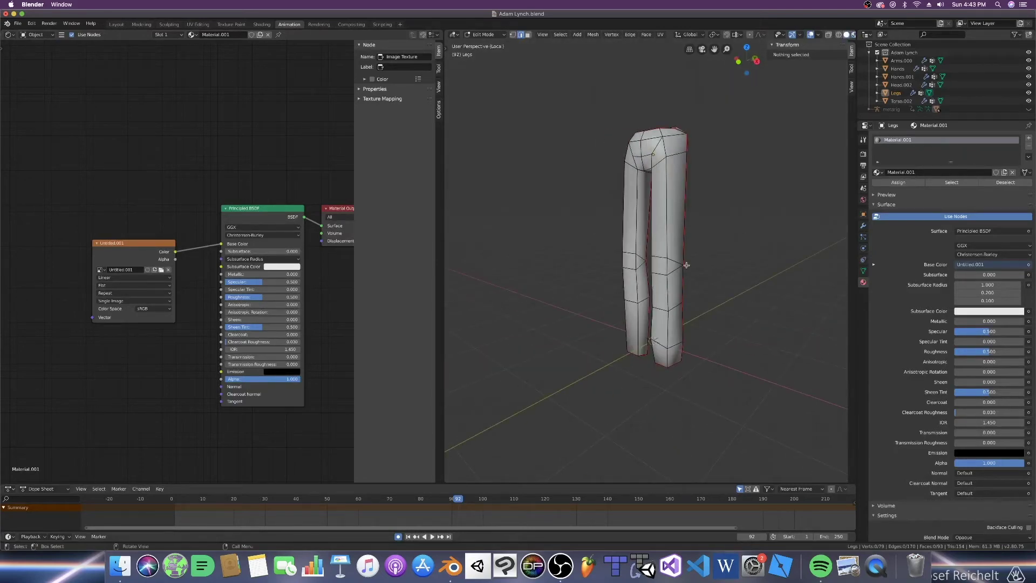
key("z")
left_click(692, 316)
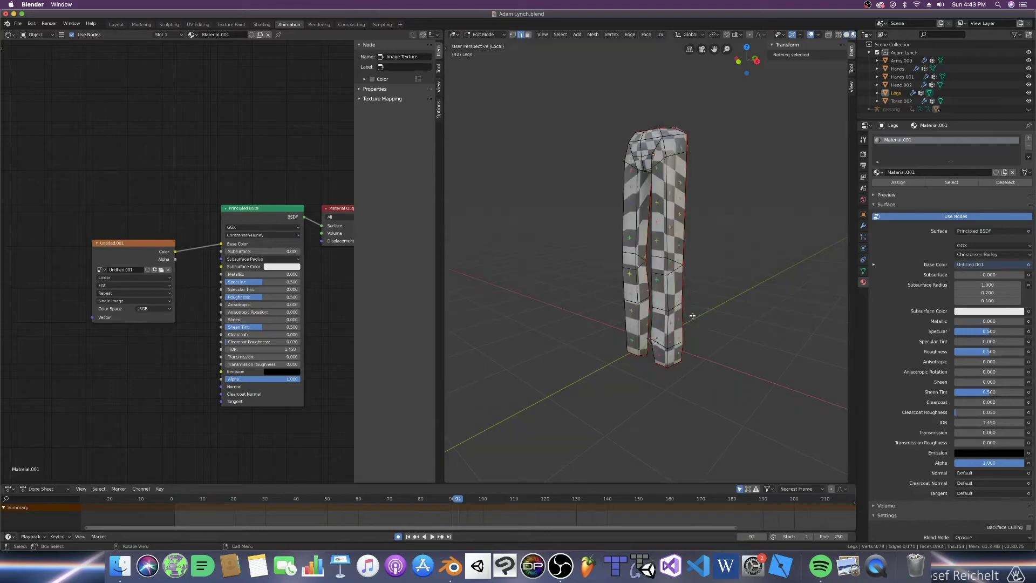
- Examine the checker squares on both legs in front view for stretching and distortion
middle_click_drag(674, 309, 688, 299)
key("KP_1")
scroll(688, 295, "up", 3)
scroll(683, 294, "down", 3)
scroll(681, 291, "up", 3)
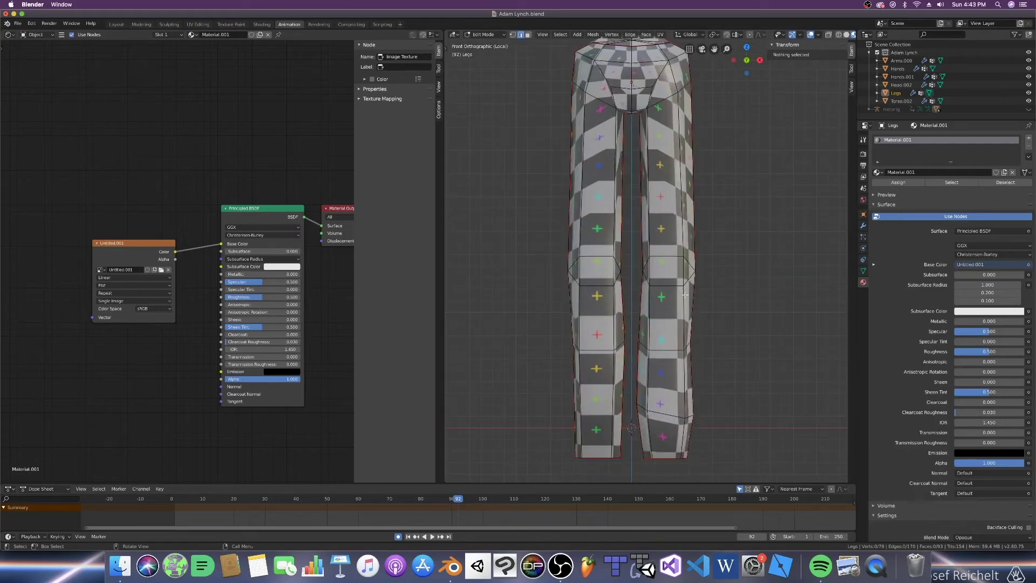
middle_click_drag(675, 292, 623, 288)
key("KP_1")
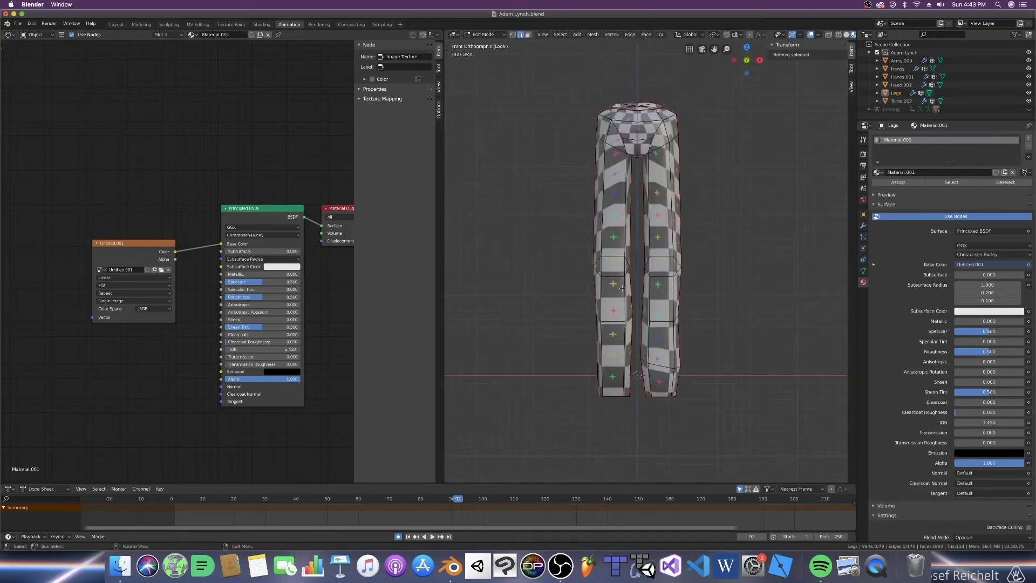
- Return to the UV Editor and select the whole legs mesh to display the trouser UV island up close
left_click(9, 34)
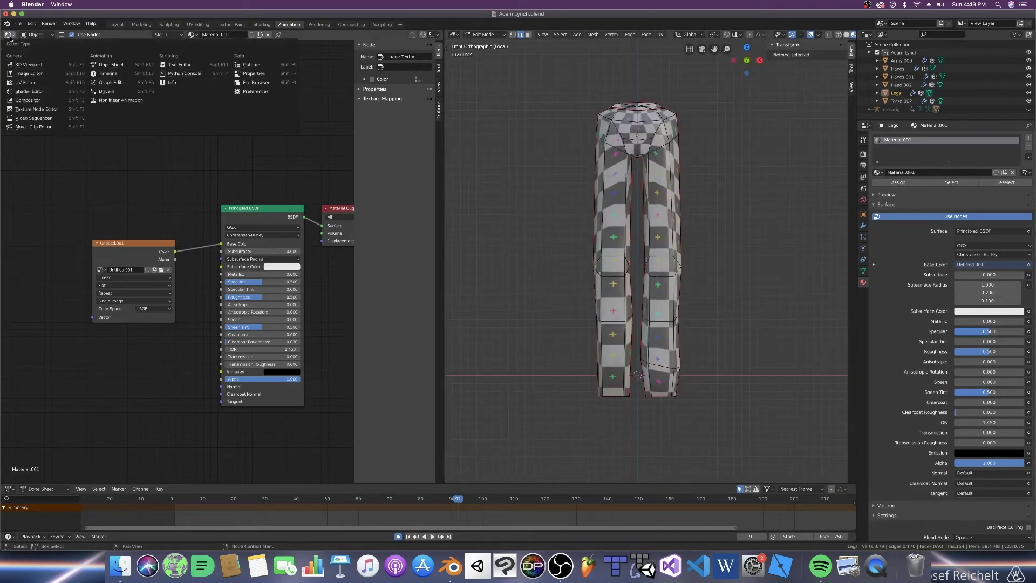
left_click(26, 82)
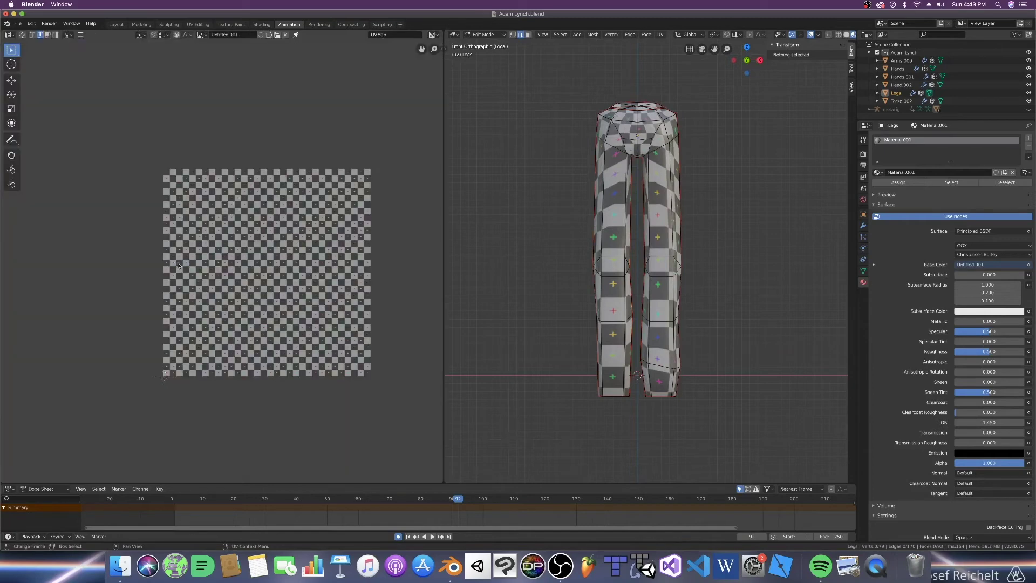
key("a")
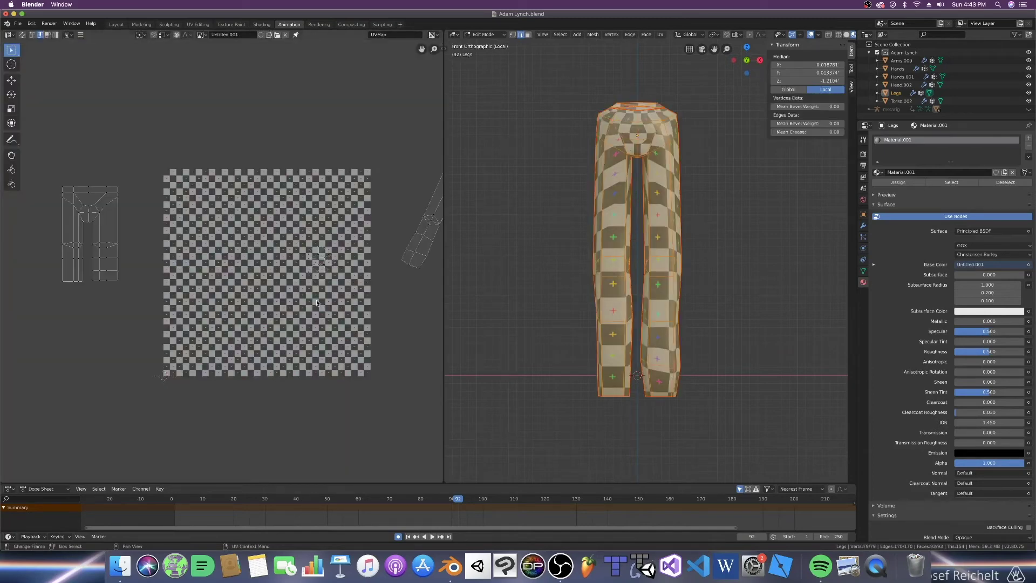
scroll(157, 293, "up", 4)
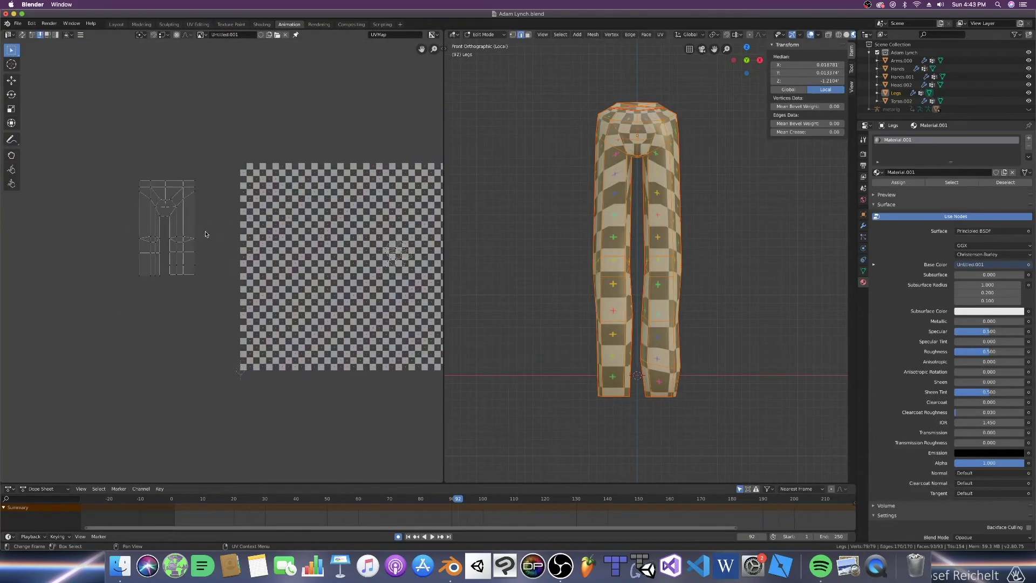
scroll(204, 239, "up", 2)
middle_click_drag(204, 239, 304, 292)
scroll(262, 259, "up", 2)
middle_click_drag(261, 259, 337, 289)
scroll(279, 264, "down", 2)
scroll(214, 229, "up", 1)
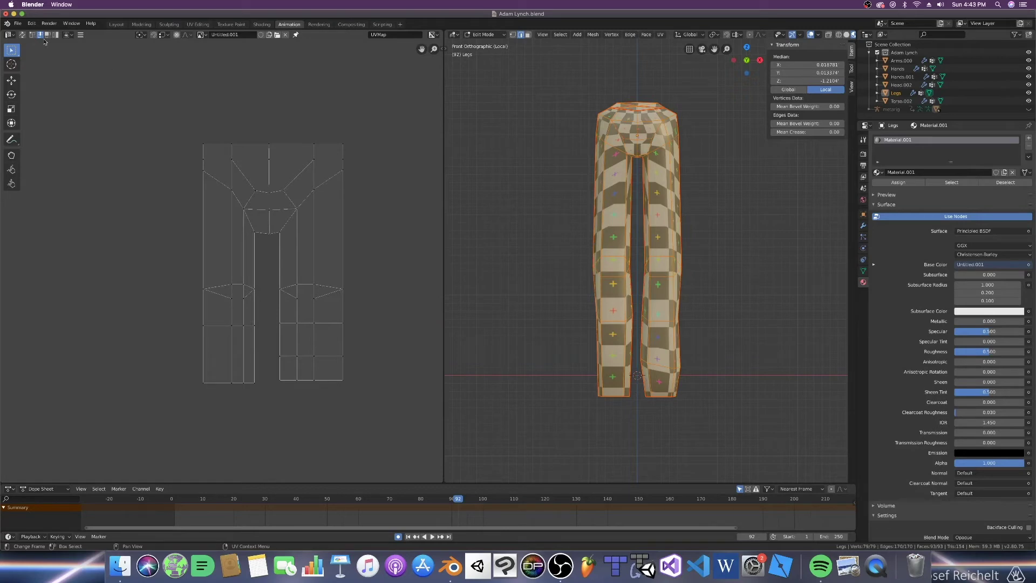
- Switch the UV Editor to vertex selection and check the checker pattern on the legs from the front
middle_click_drag(638, 179, 702, 176)
key("1")
scroll(343, 178, "up", 1)
key("KP_1")
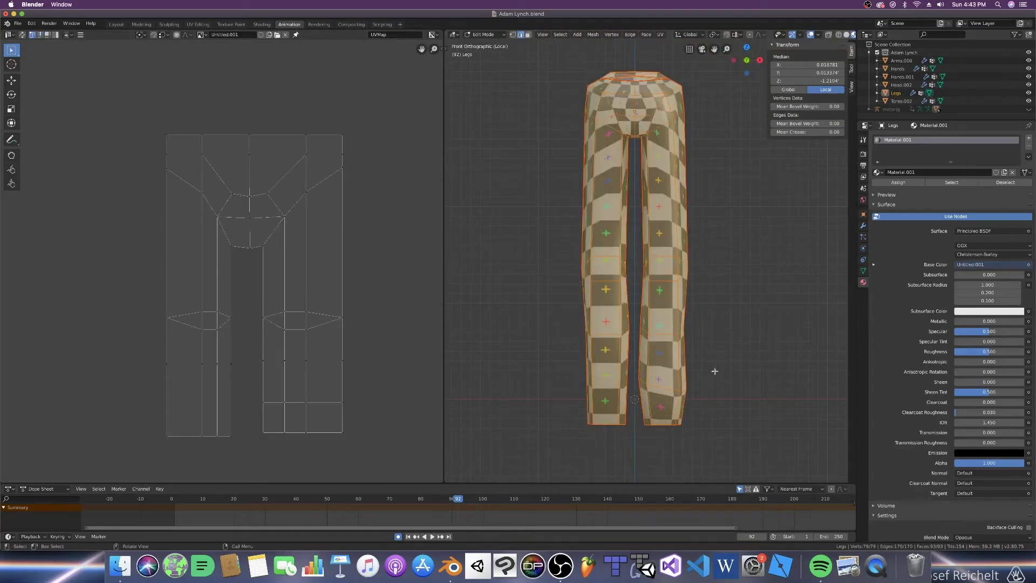
mouse_move(712, 370)
middle_mouse_down()
mouse_move(594, 373)
mouse_move(694, 375)
middle_mouse_up()
key("KP_1")
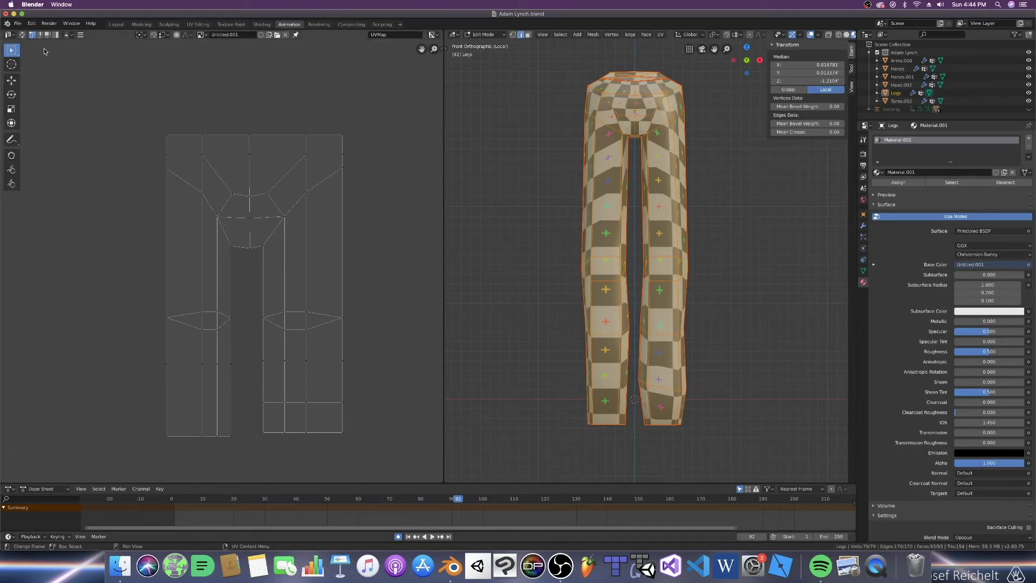
- Switch the UV Editor to edge selection and move the left trouser leg's outer vertical edge loop outward along X
key("2")
left_click(162, 259, "alt")
key("g")
key("x")
left_click(149, 255)
- Adjust the left trouser leg's middle and inner vertical edge loops along X to even out their column widths
left_click(201, 254, "alt")
left_click(201, 149, "alt+shift")
left_click(202, 348, "alt+shift")
key("g")
key("x")
left_click(188, 390)
left_click(218, 402, "alt")
key("g")
key("x")
left_click(219, 291)
- Move the left trouser leg's calf row and hem edge loops downward to lengthen the lower leg
left_click(188, 365, "alt")
key("g")
key("x")
left_click(196, 364)
key("g")
key("y")
left_click(195, 376)
left_click(200, 435, "alt")
key("g")
key("y")
left_click(201, 472)
- Select the lower section of the right trouser leg's UVs and move it down along Y
scroll(234, 403, "down", 2)
left_click_drag(236, 401, 305, 318)
key("g")
key("y")
left_click(284, 335)
- Align the below-knee edge rows of both trouser legs and lower the right hem level with the left one
left_click(190, 335, "alt")
left_click(254, 336, "alt+shift")
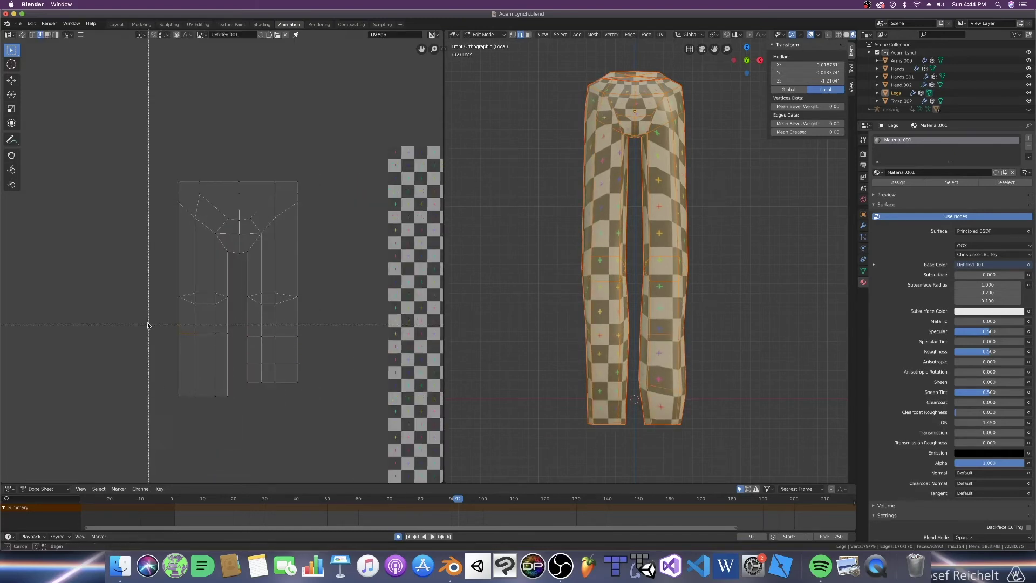
key("shift+w")
left_click(327, 341)
left_click(278, 386, "alt")
key("g")
key("y")
left_click(226, 401)
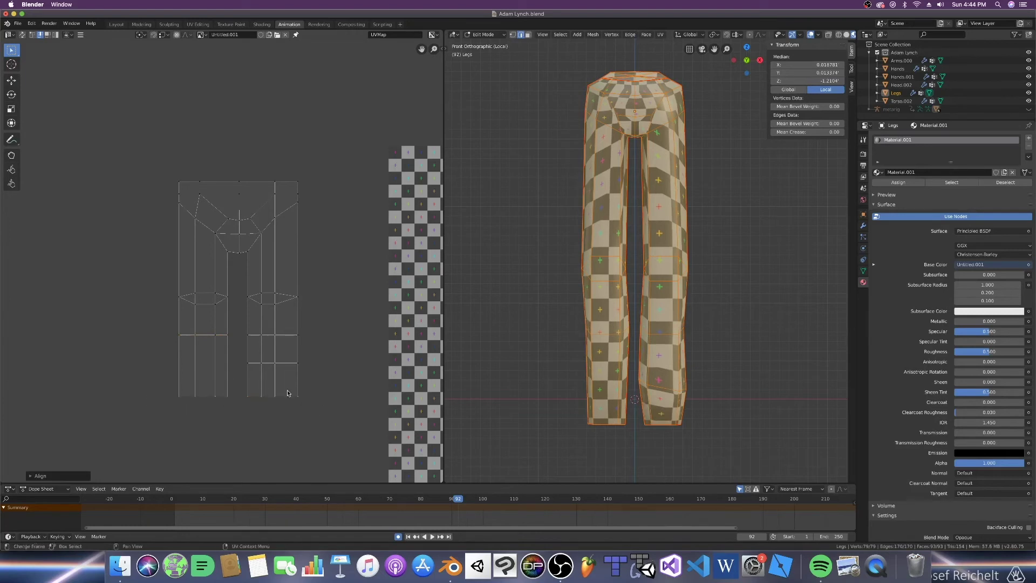
- Lower the right leg's calf row, and move both trouser hems further down along Y
left_click(280, 366, "alt")
key("g")
key("y")
left_click(279, 378)
left_click(278, 399, "alt+shift")
left_click(223, 398, "alt+shift")
key("g")
key("y")
left_click(235, 420)
- Select the knee sections of both trouser legs and shift them down along Y
left_click(271, 335, "alt")
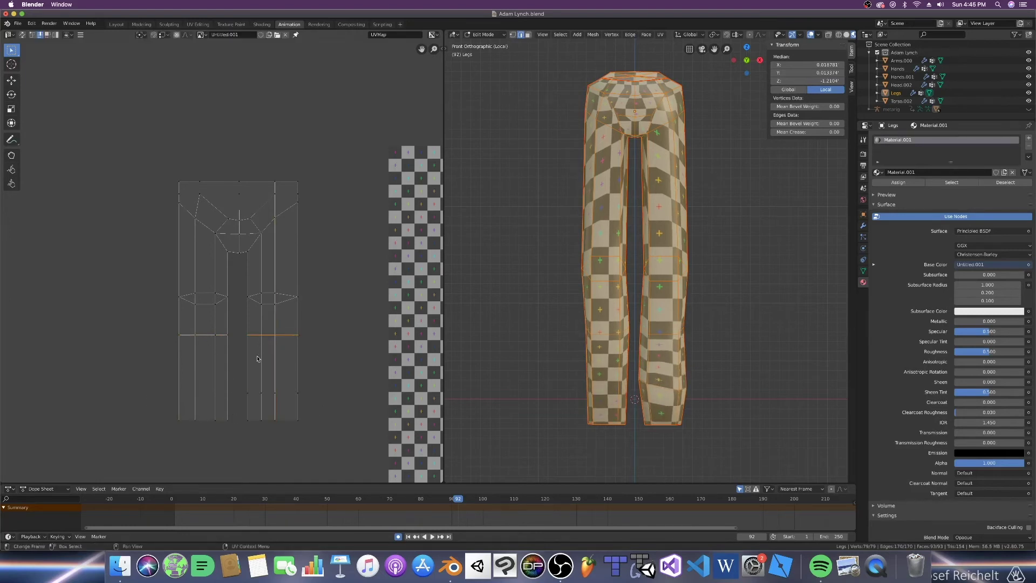
left_click(212, 337, "alt+shift")
left_click_drag(164, 278, 336, 354)
key("g")
key("y")
left_click(336, 375)
- Widen the curved edge row above the crotch by scaling it along X
scroll(217, 230, "up", 4)
middle_click_drag(217, 230, 192, 364)
scroll(198, 362, "down", 3)
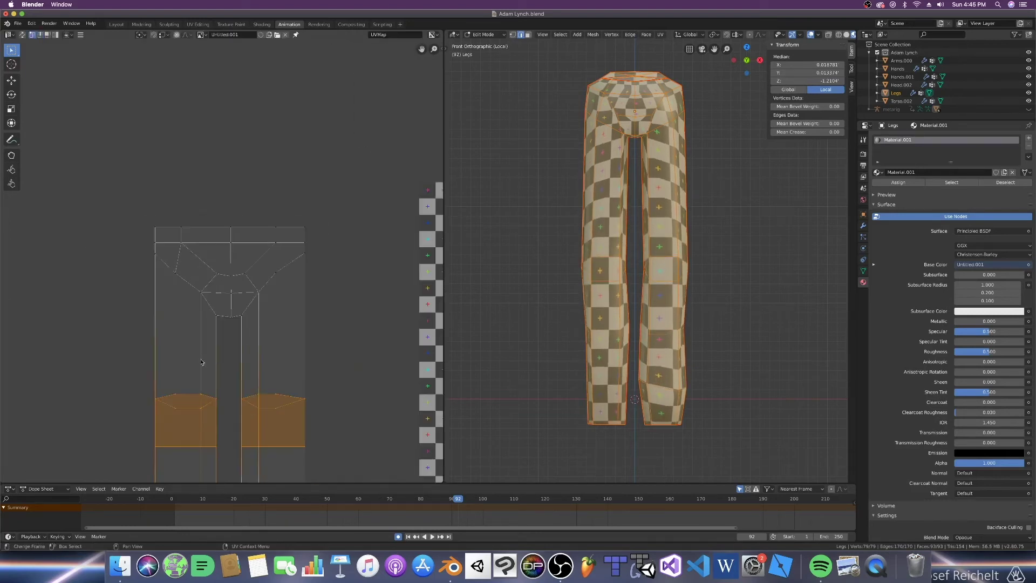
key("alt+a")
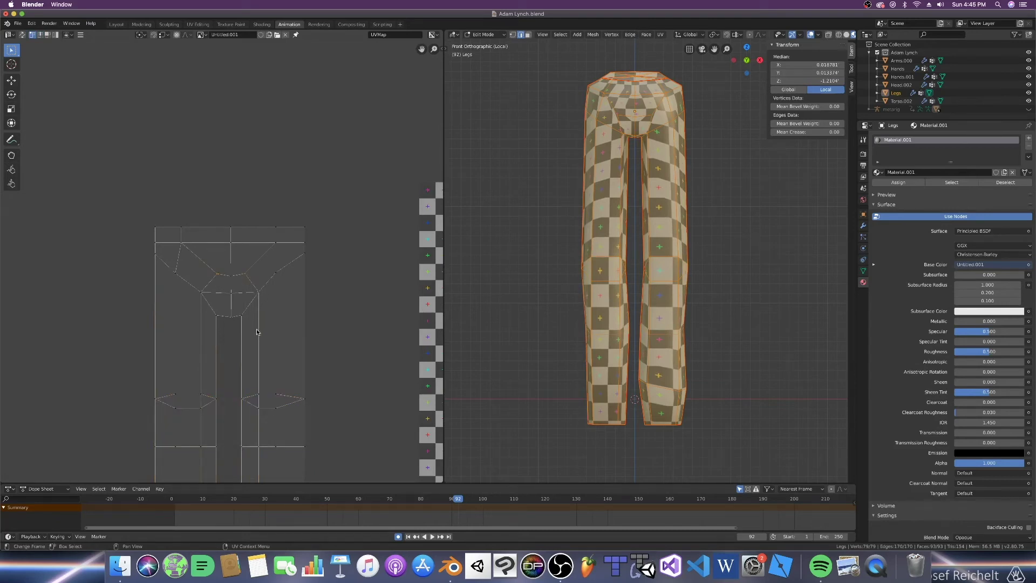
key("s")
key("x")
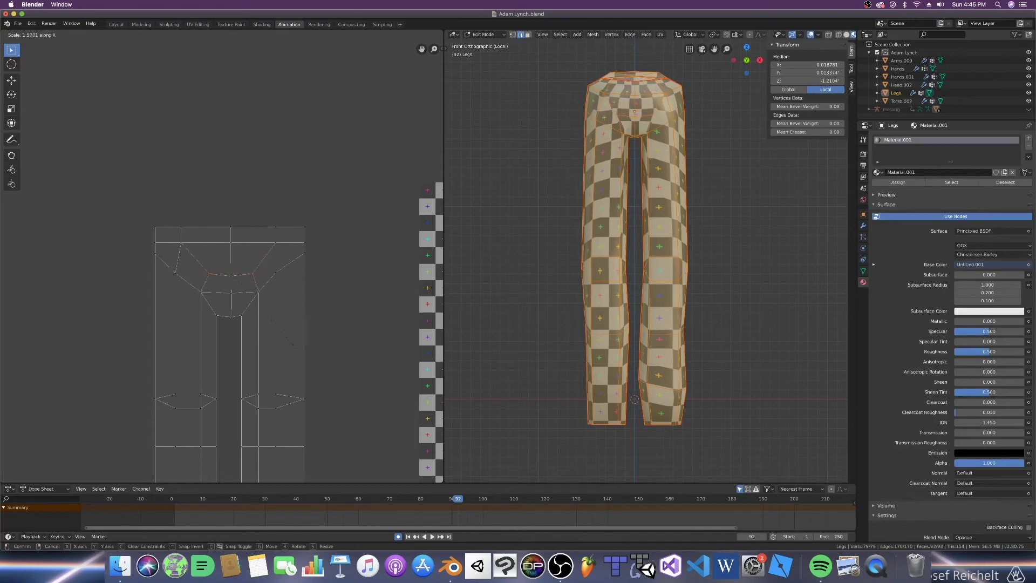
left_click(253, 264)
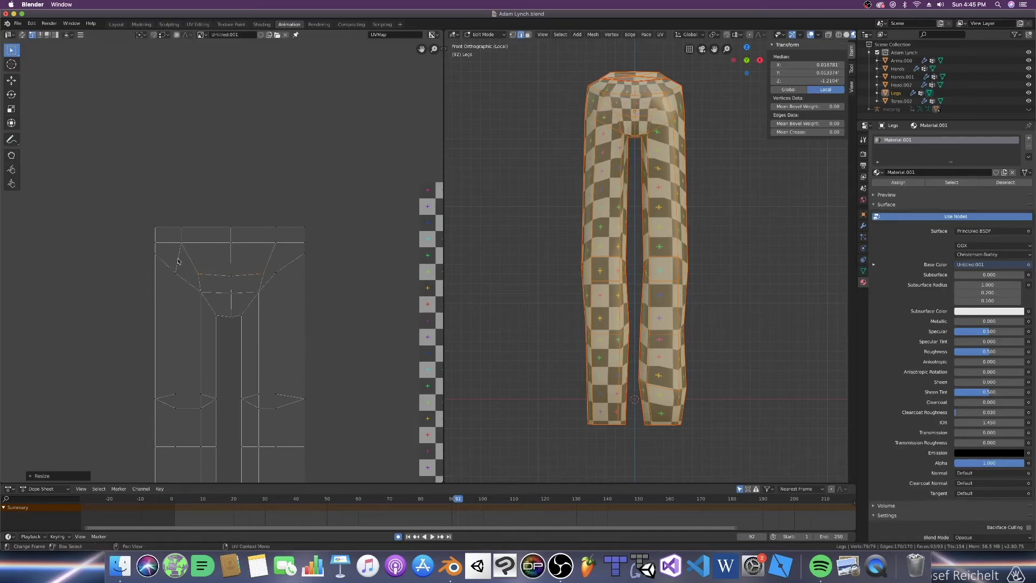
- Scale the top edge row of the waistband along X
middle_click_drag(178, 261, 197, 264)
left_click(247, 232, "alt")
key("s")
key("x")
left_click(252, 258)
- Move a horizontal edge row on the right trouser leg along Y to correct the checker pattern
scroll(252, 258, "up", 1)
scroll(634, 152, "up", 6)
middle_click_drag(634, 152, 665, 301, "shift")
left_click(321, 245, "alt")
key("g")
key("y")
left_click(359, 243)
- Fine-tune the right lower leg's row height and scale its edge row to reduce checker stretching
scroll(302, 254, "down", 2)
key("g")
key("y")
left_click(251, 249)
scroll(251, 249, "up", 1)
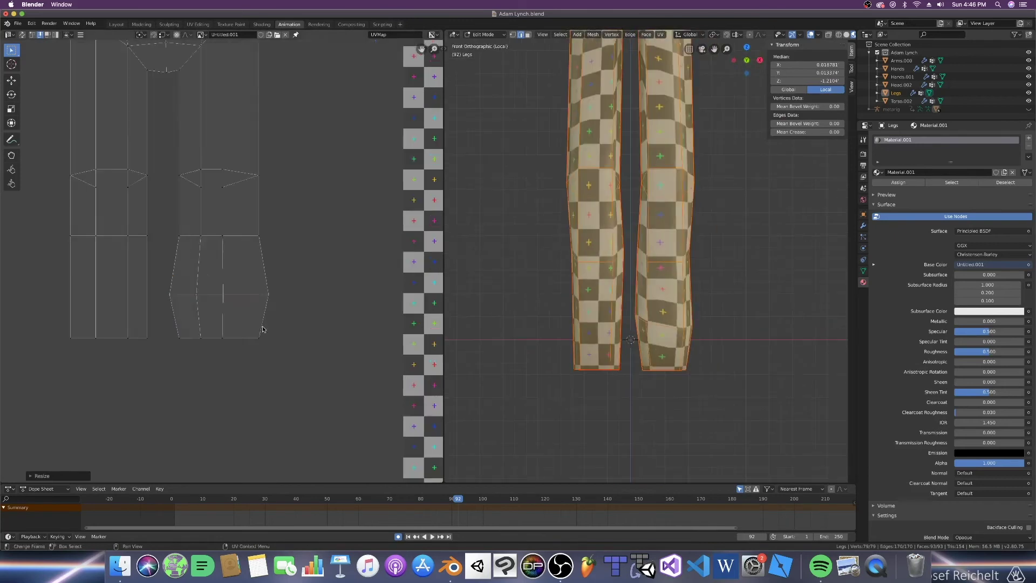
key("s")
left_click(224, 305)
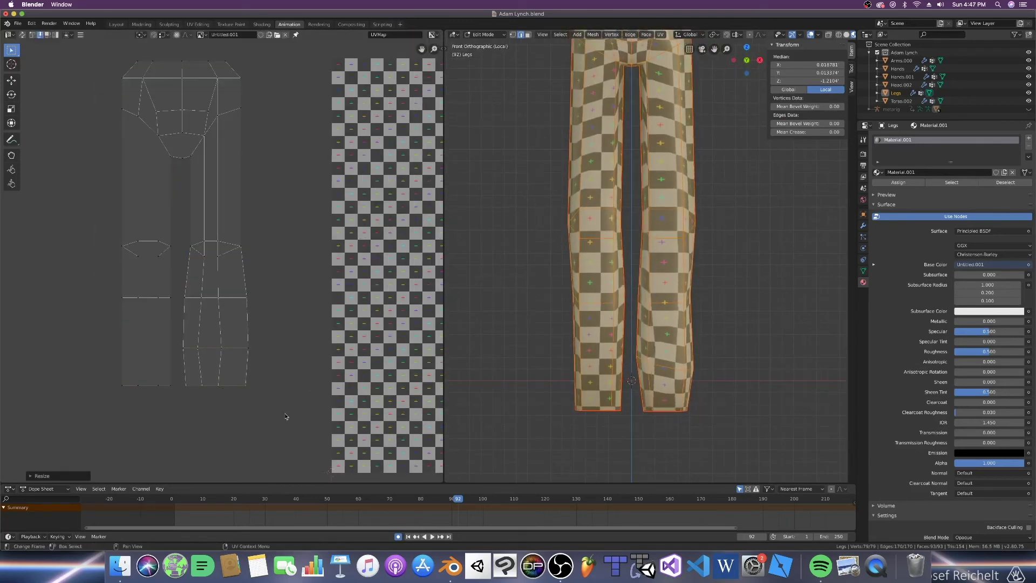
- Switch to island selection, select the whole trouser island and move it onto the left side of the UV grid
scroll(270, 404, "down", 5)
scroll(247, 394, "up", 3)
scroll(232, 392, "down", 5)
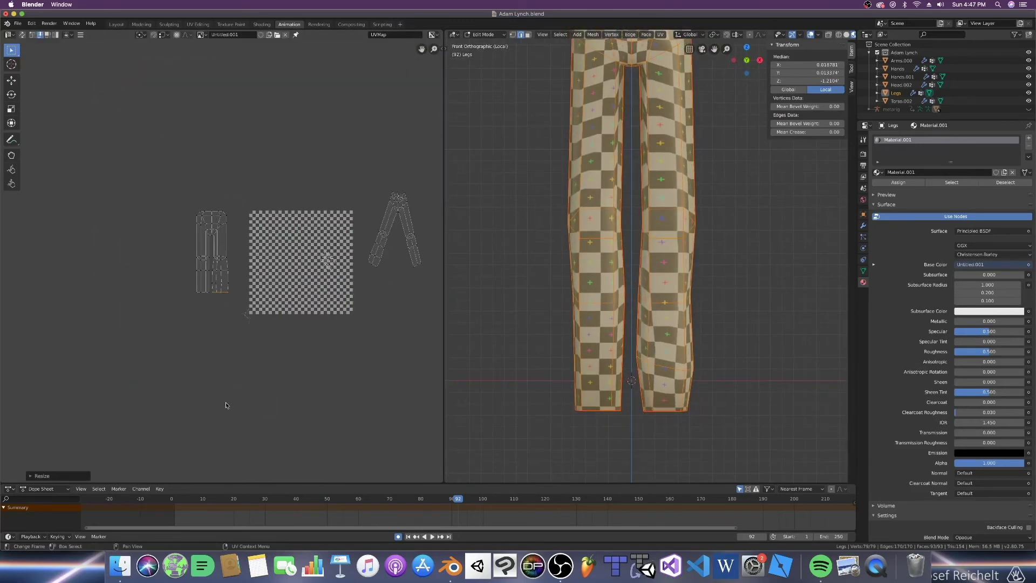
scroll(227, 377, "up", 3)
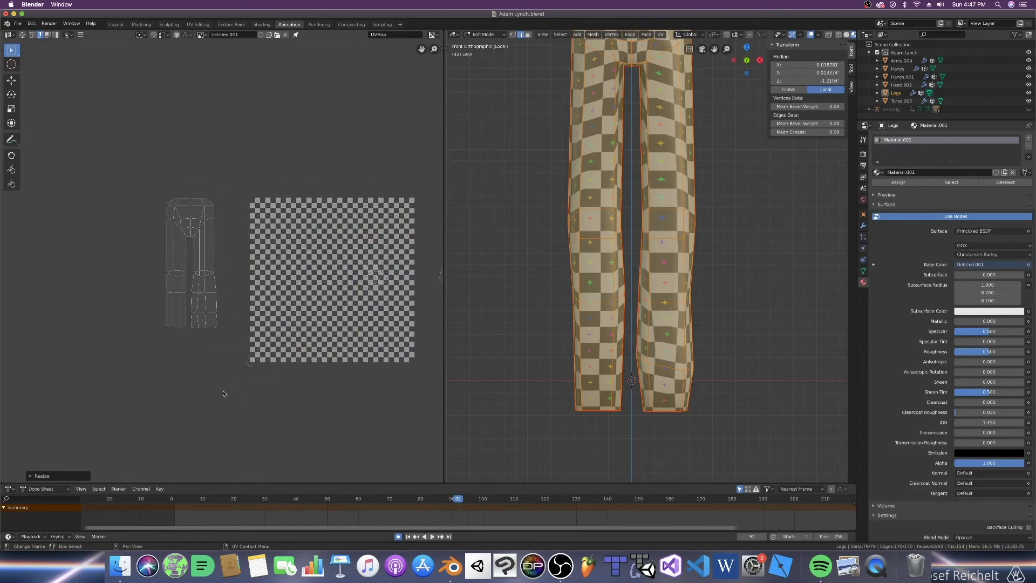
key("4")
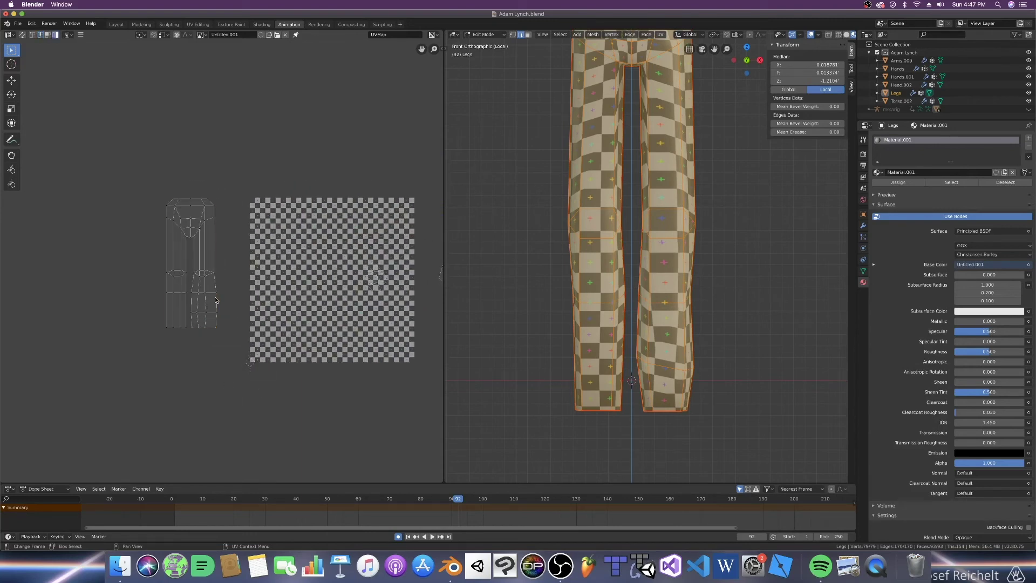
key("a")
scroll(228, 311, "right", 3)
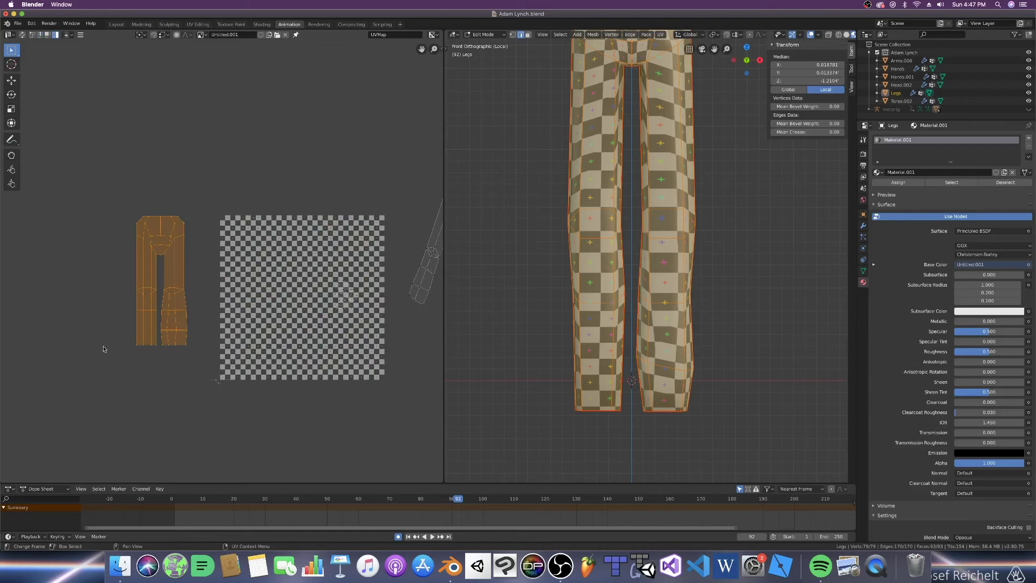
scroll(181, 294, "down", 2)
scroll(162, 308, "right", 2)
key("g")
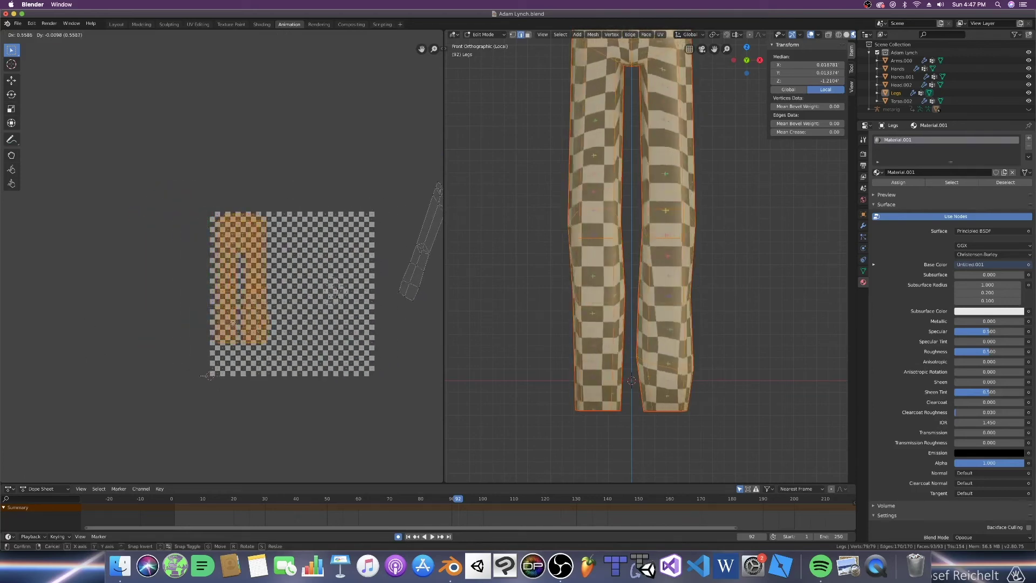
left_click(263, 253)
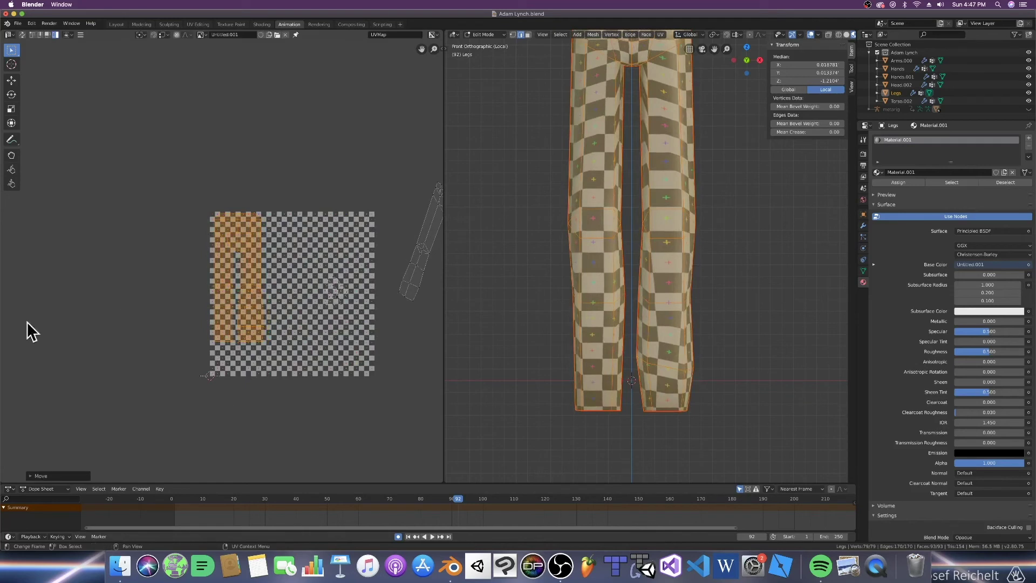
- Scale the trouser island down and place it in the upper-left corner of the UV grid
scroll(313, 347, "right", 3)
scroll(220, 396, "left", 2)
key("s")
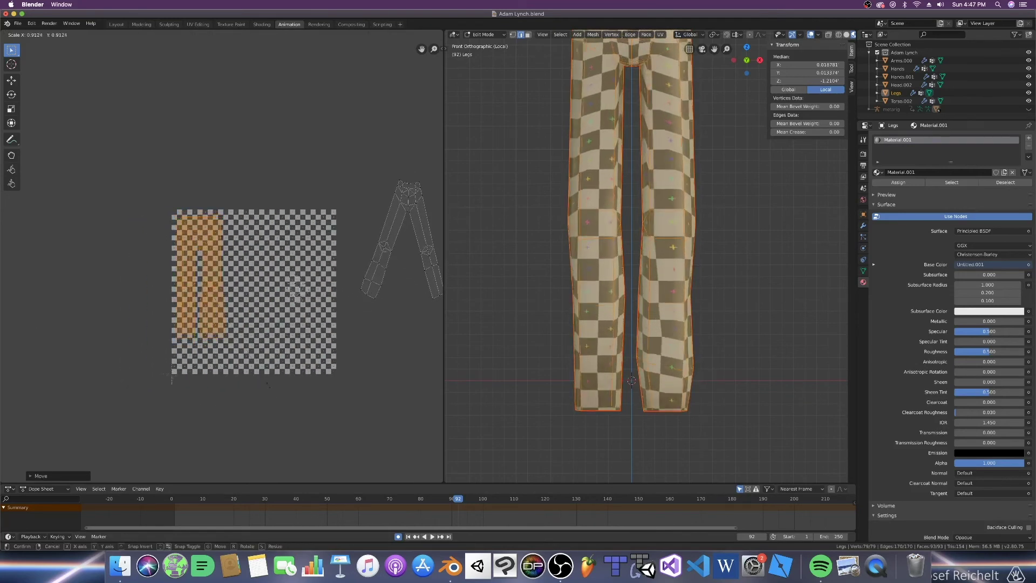
left_click(260, 377)
key("g")
left_click(252, 363)
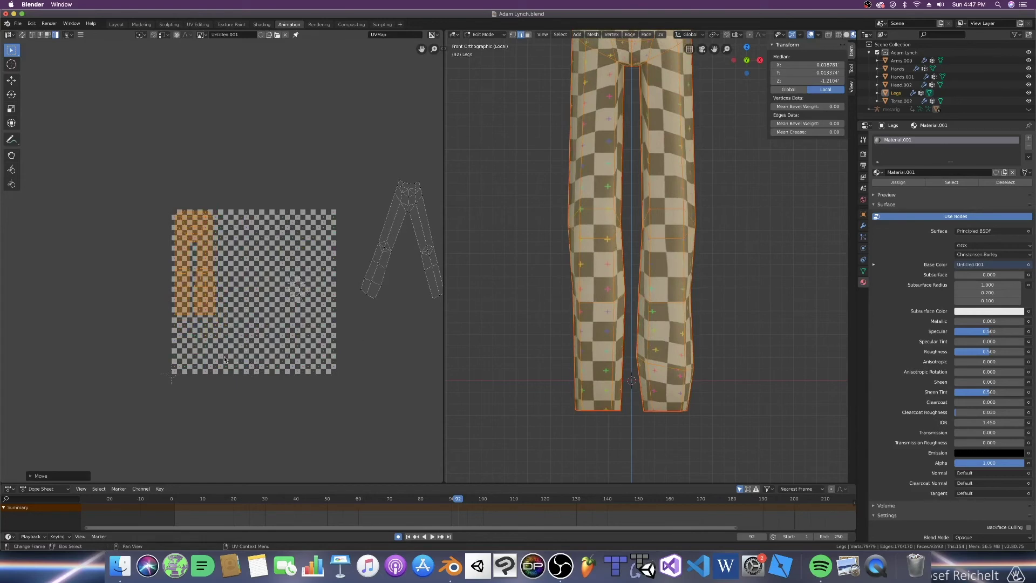
scroll(225, 359, "right", 3)
scroll(270, 367, "left", 4)
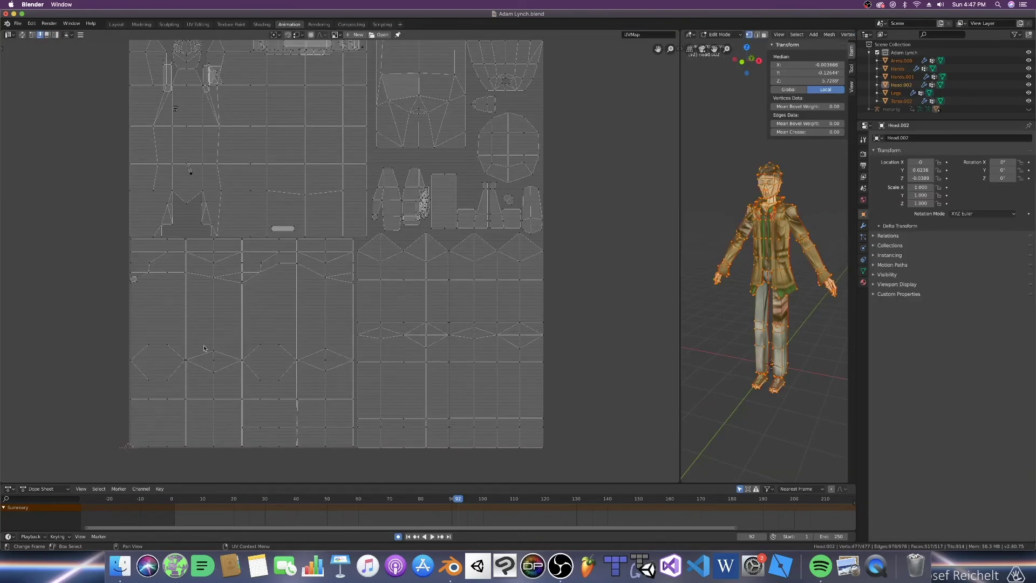
- Look over the finished character's combined UV layout and the stray islands outside the UV square
middle_click_drag(202, 348, 214, 373)
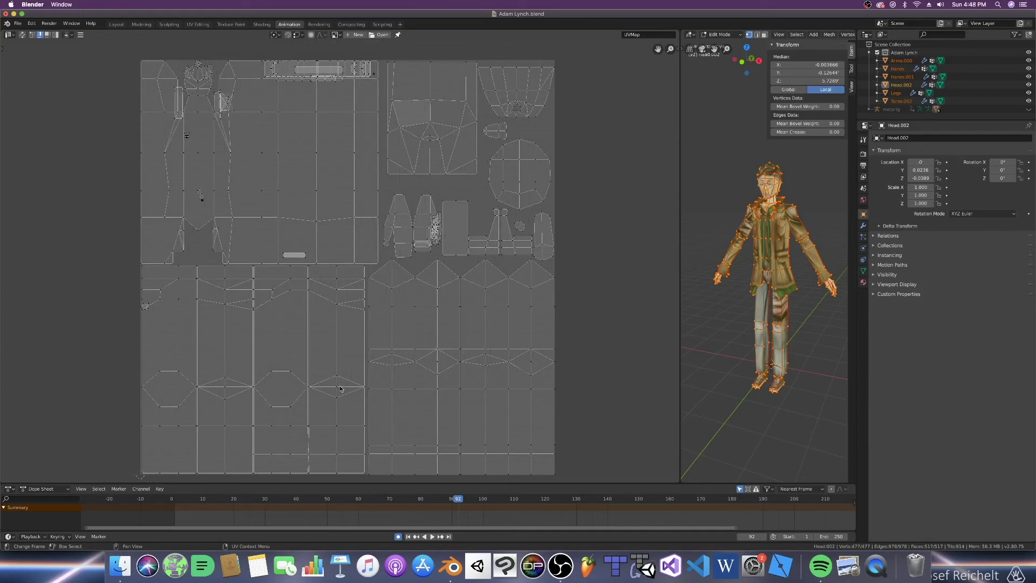
scroll(319, 374, "down", 4)
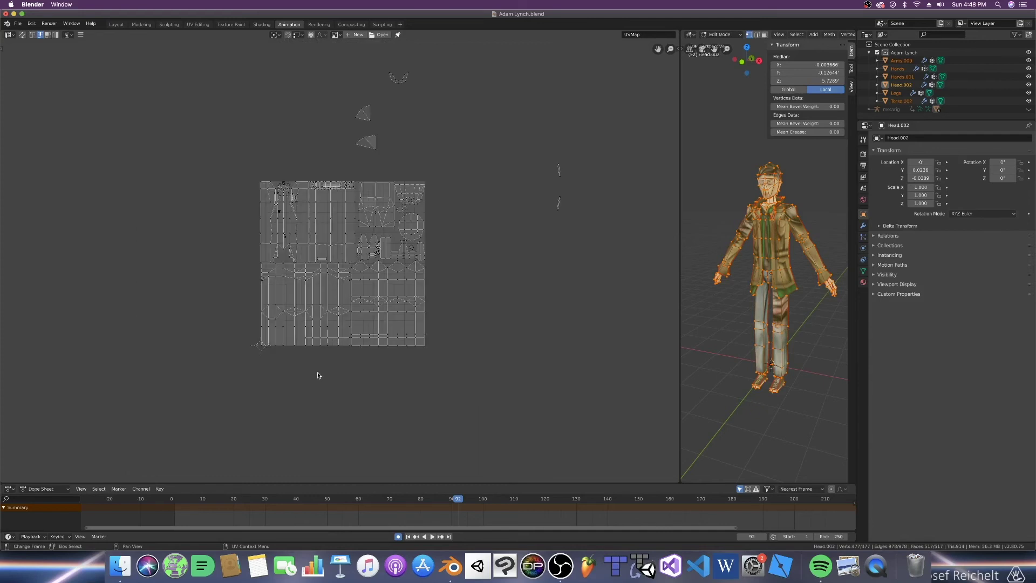
scroll(319, 374, "up", 2)
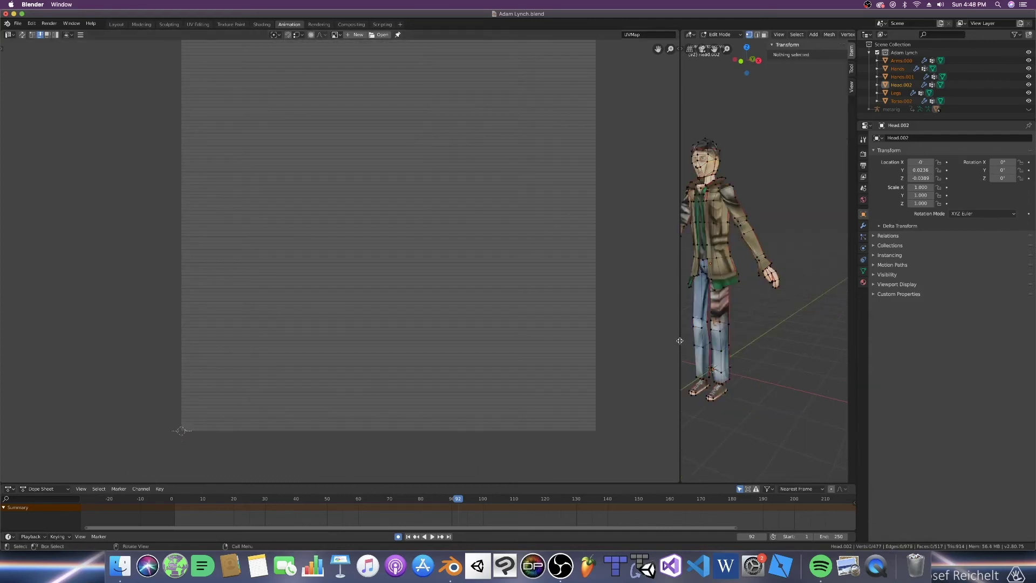
- Enlarge the 3D viewport and inspect the textured hand and leg up close in Object Mode
left_click_drag(679, 340, 400, 342)
scroll(602, 377, "up", 6)
middle_click_drag(742, 363, 633, 302)
key("Tab")
scroll(721, 373, "down", 3)
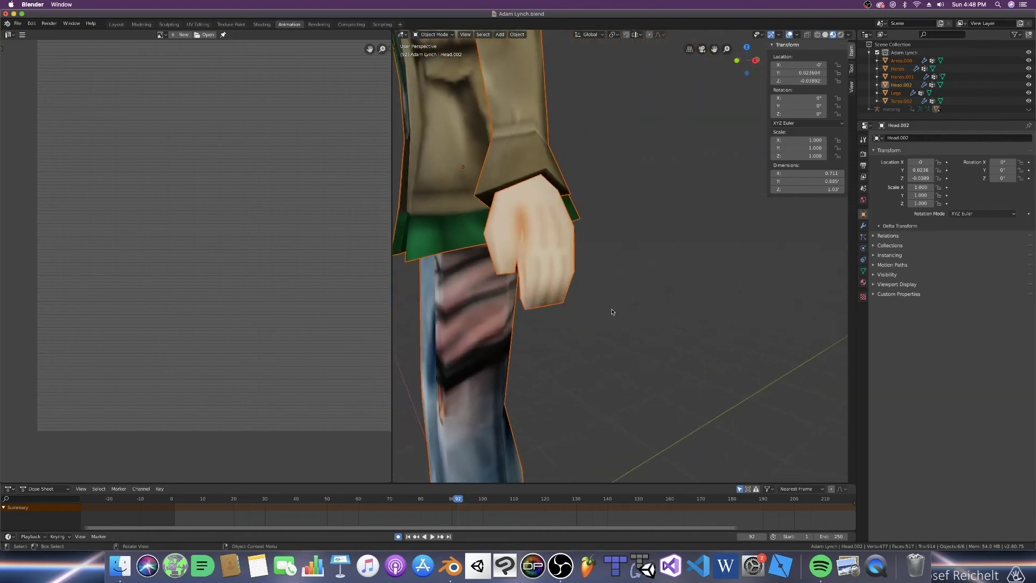
- Select all the character's meshes in Edit Mode and examine the hand islands in the UV layout
key("Tab")
key("a")
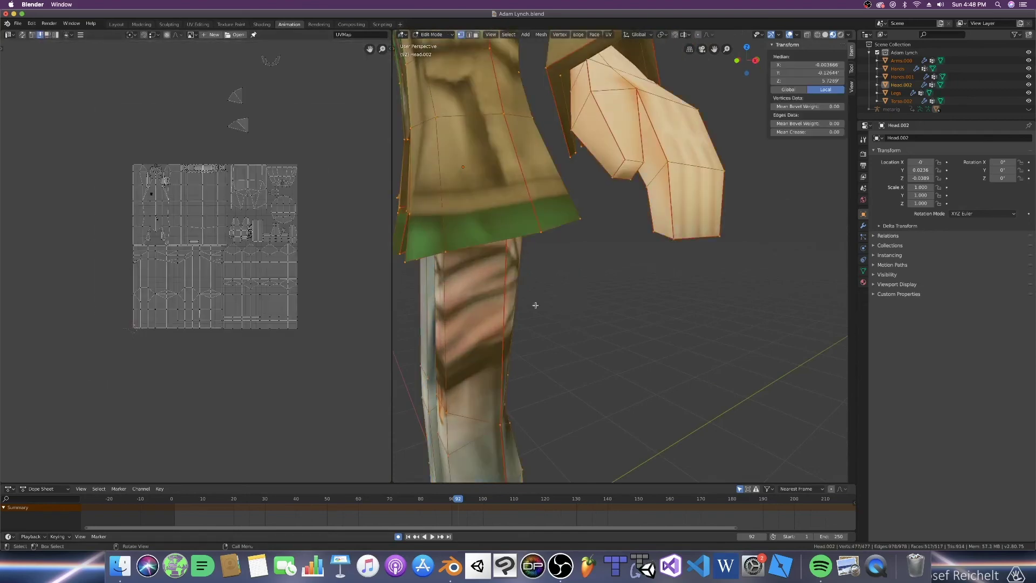
scroll(180, 288, "up", 6)
scroll(180, 288, "up", 3)
scroll(183, 296, "up", 2)
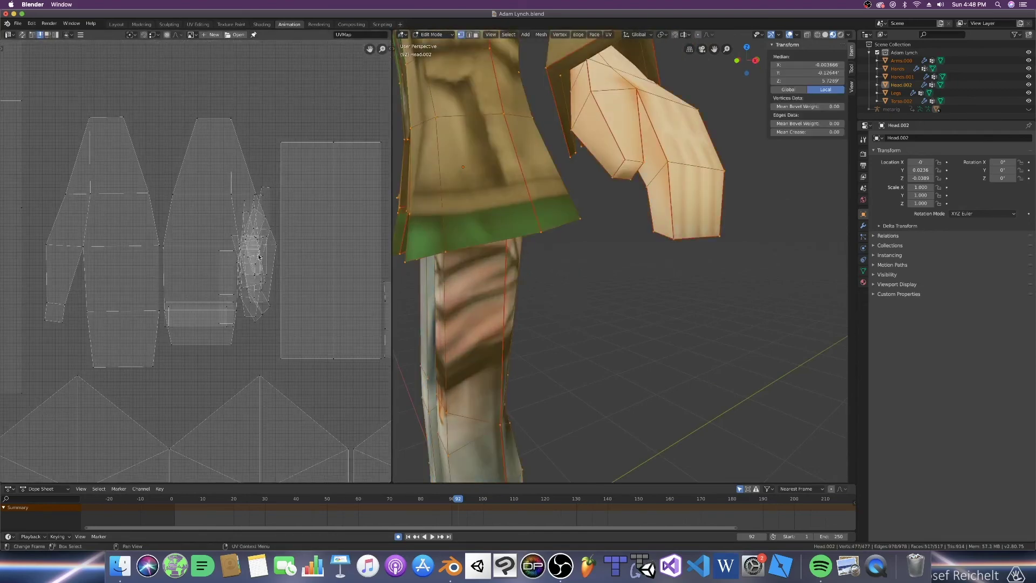
middle_click_drag(261, 256, 236, 274)
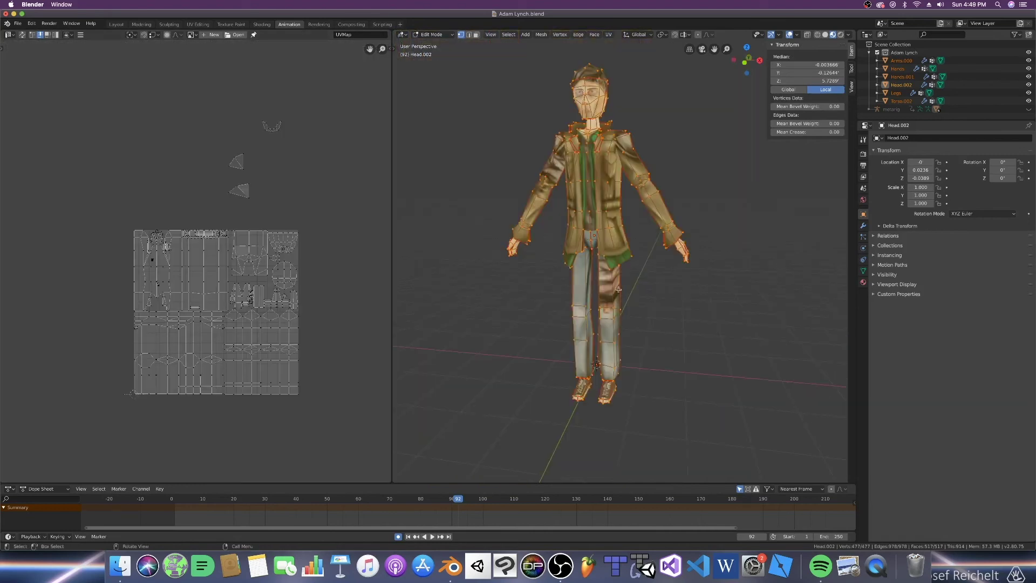
- Compare the jacket and trouser islands in the UV layout with the textured character
middle_click_drag(620, 289, 593, 296)
scroll(193, 308, "up", 8)
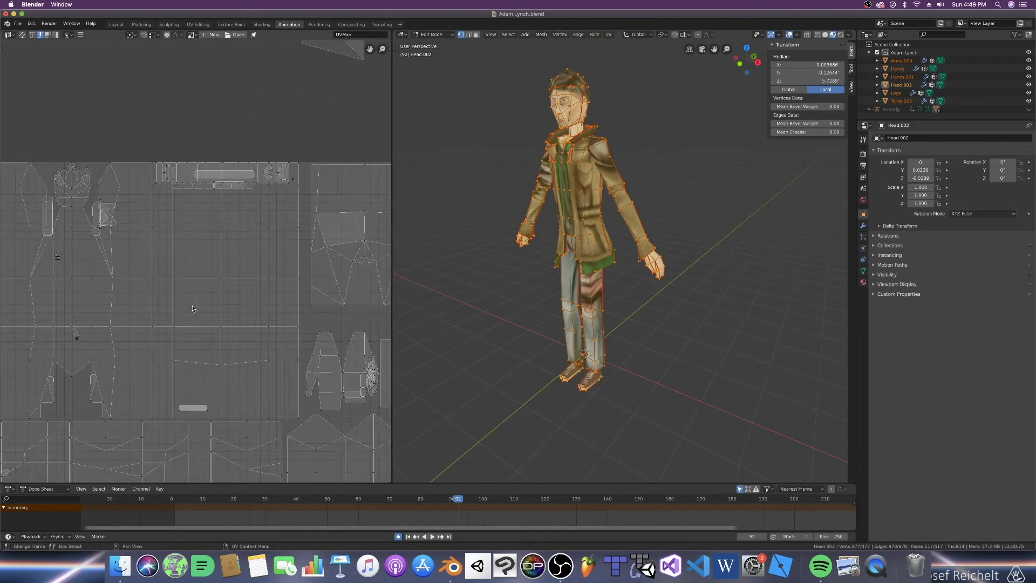
scroll(268, 298, "down", 8)
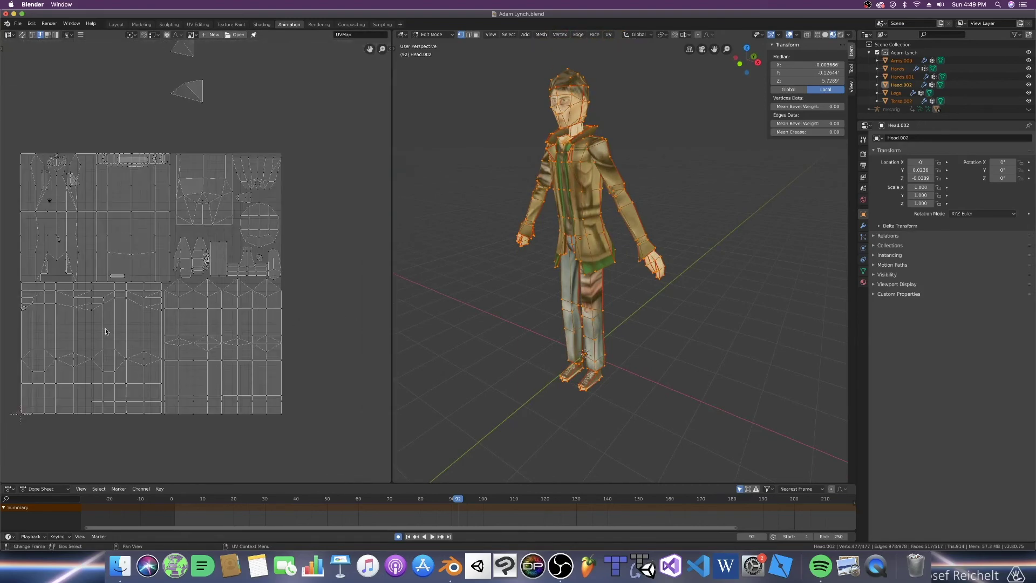
middle_click_drag(96, 332, 126, 319)
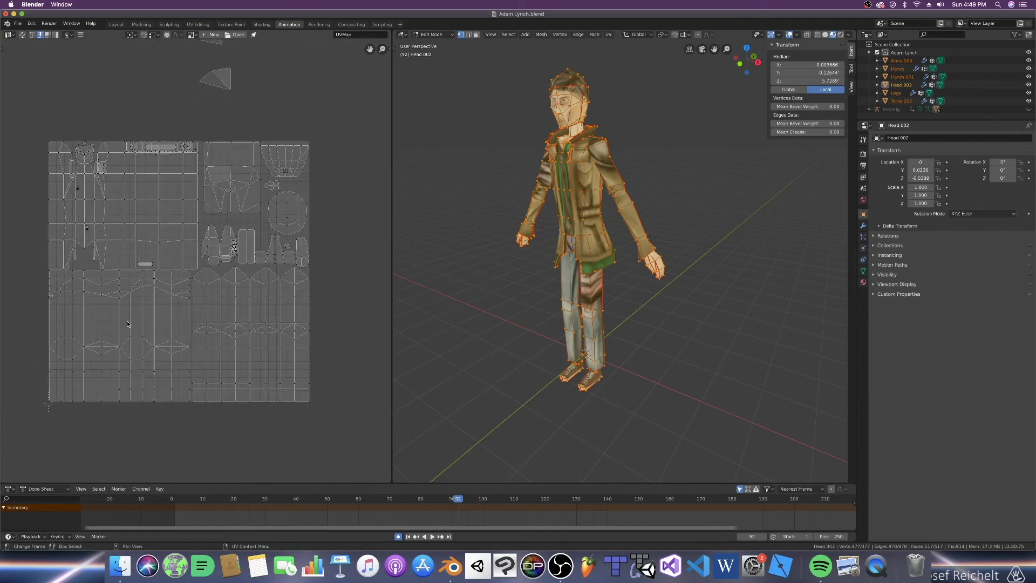
middle_click_drag(102, 376, 167, 394)
- Return to Object Mode, select all the character's objects and inspect the finished textures from several angles up to the face
key("Tab")
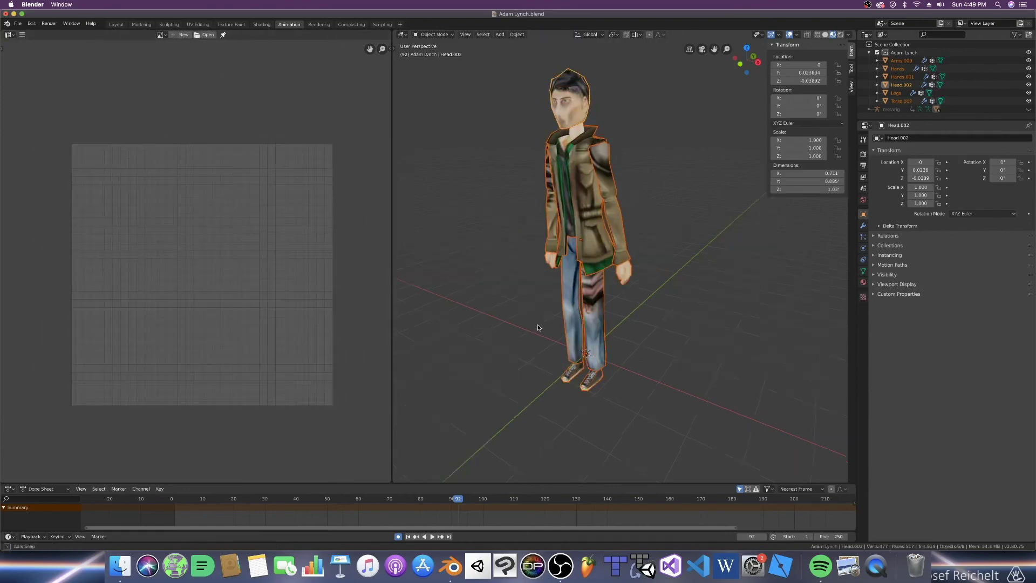
middle_click_drag(569, 326, 661, 382)
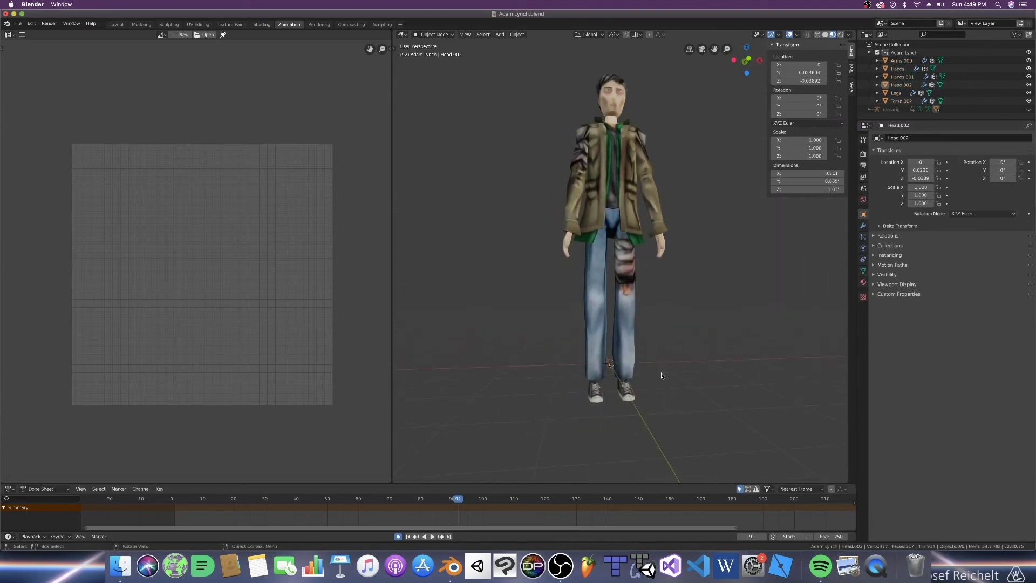
mouse_move(662, 375)
middle_mouse_down()
mouse_move(640, 388)
mouse_move(651, 389)
middle_mouse_up()
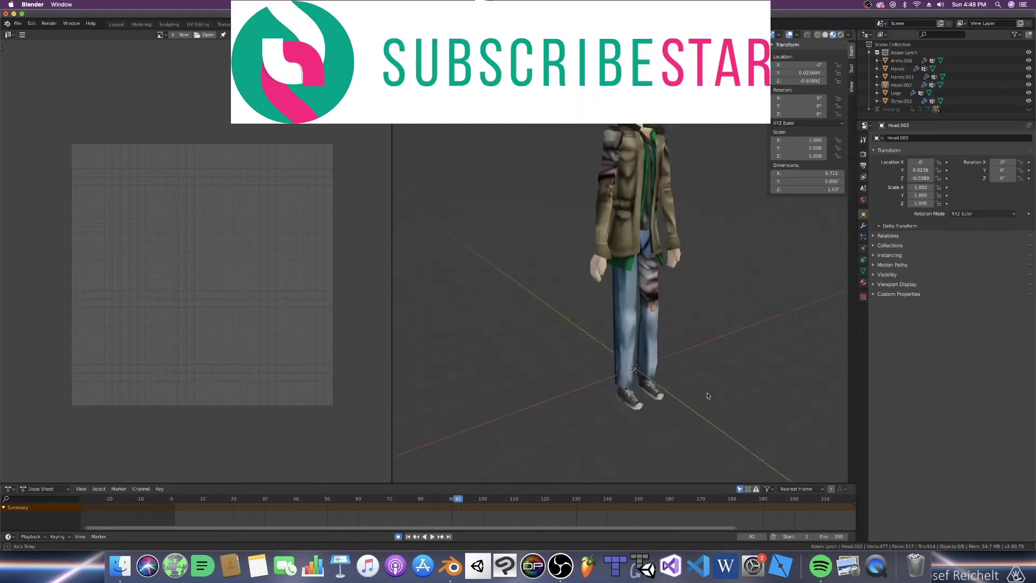
key("a")
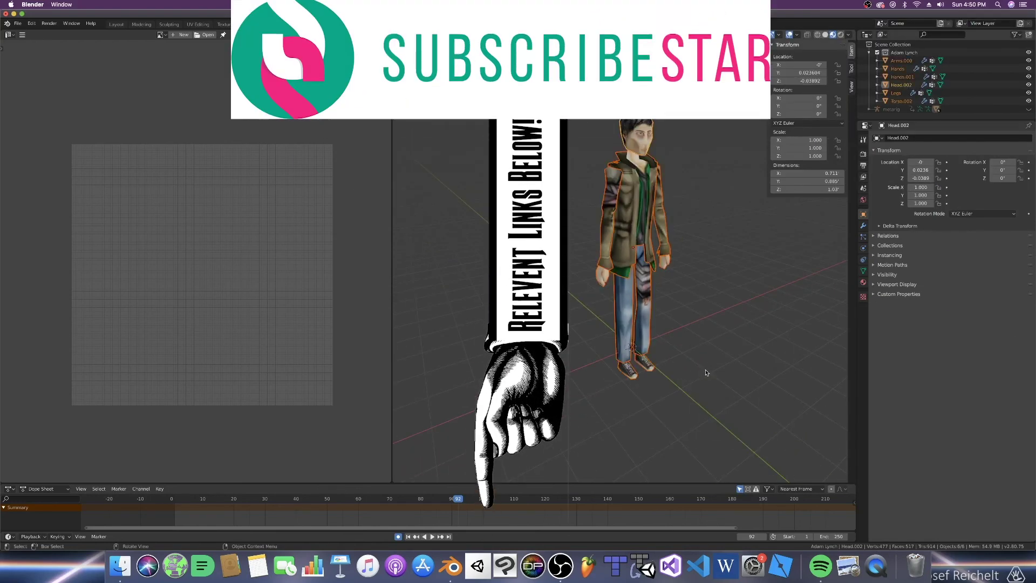
scroll(691, 380, "up", 10)
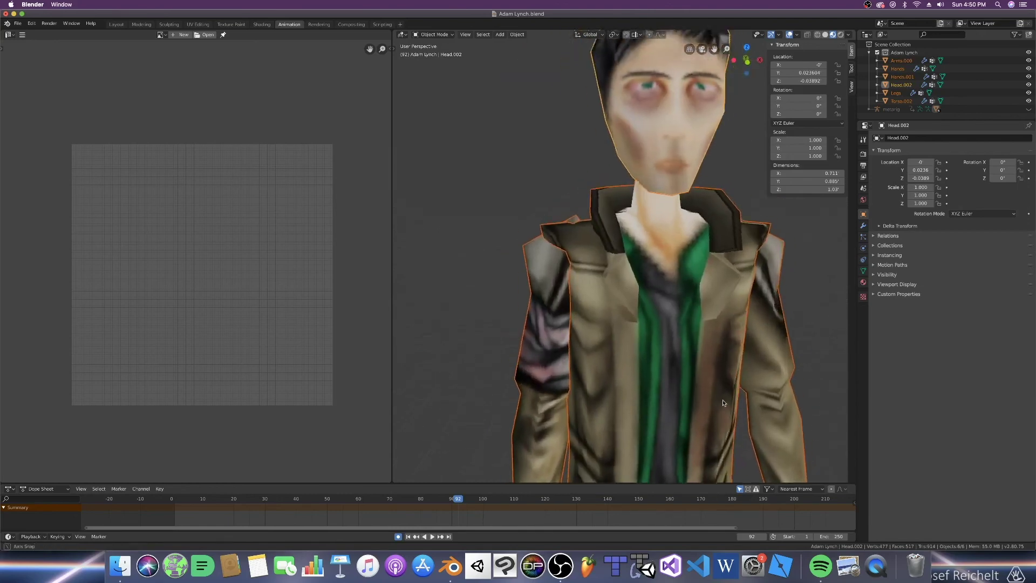